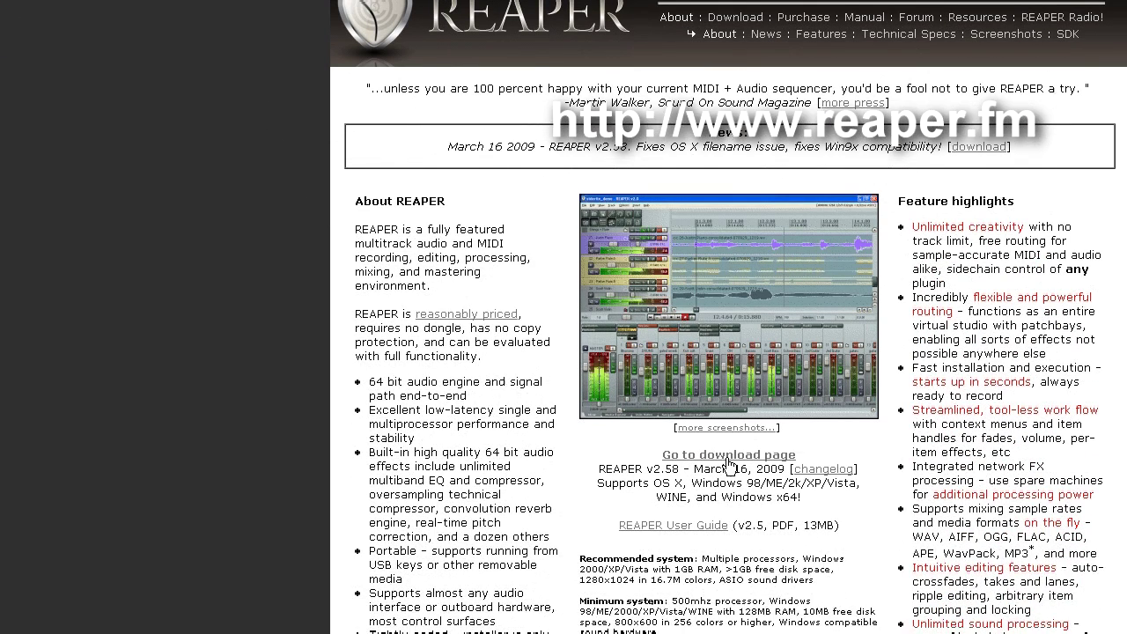
Open the REAPER Latest Version download page and scroll through the installer links.
{"action": "left_click", "coordinate": [727, 459]}
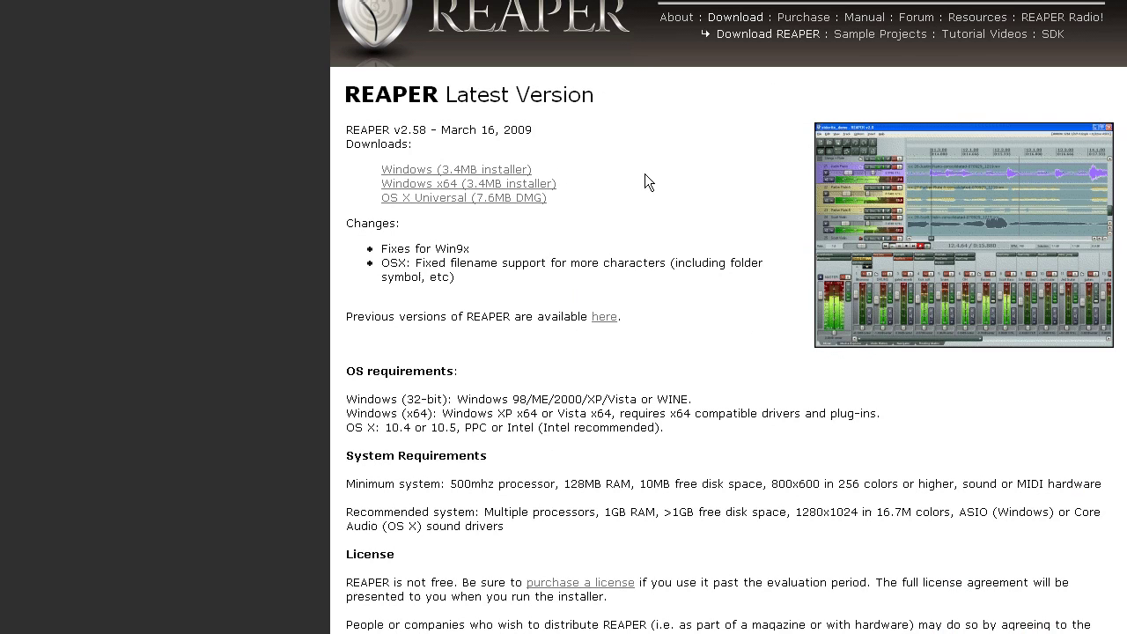
{"action": "scroll", "coordinate": [643, 437], "scroll_direction": "down", "scroll_amount": 3}
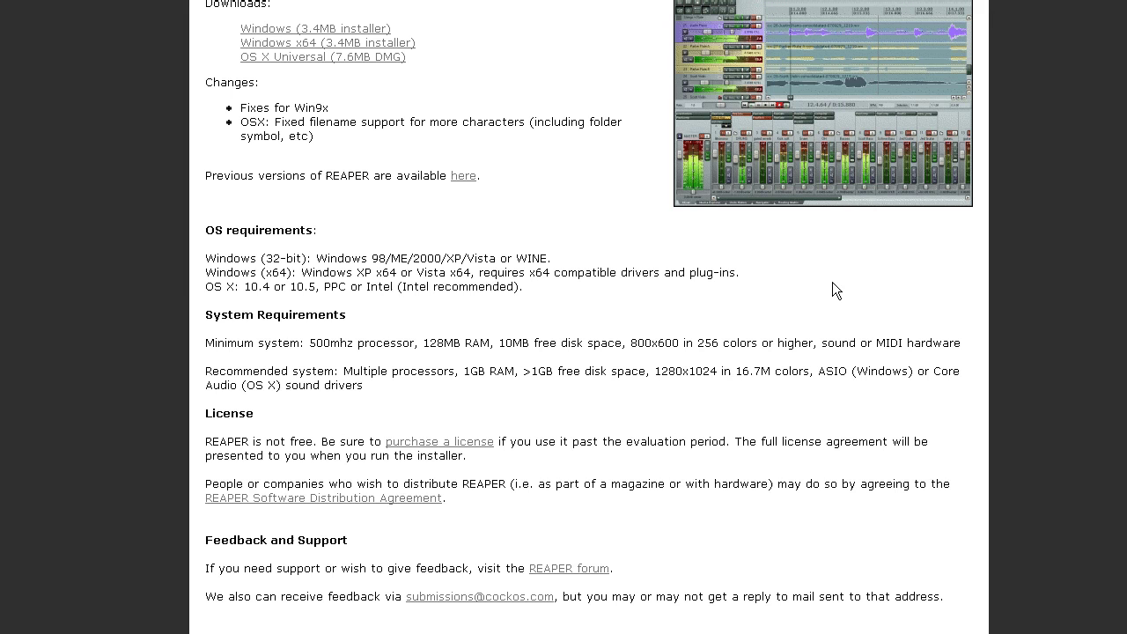
{"action": "scroll", "coordinate": [835, 264], "scroll_direction": "up", "scroll_amount": 2}
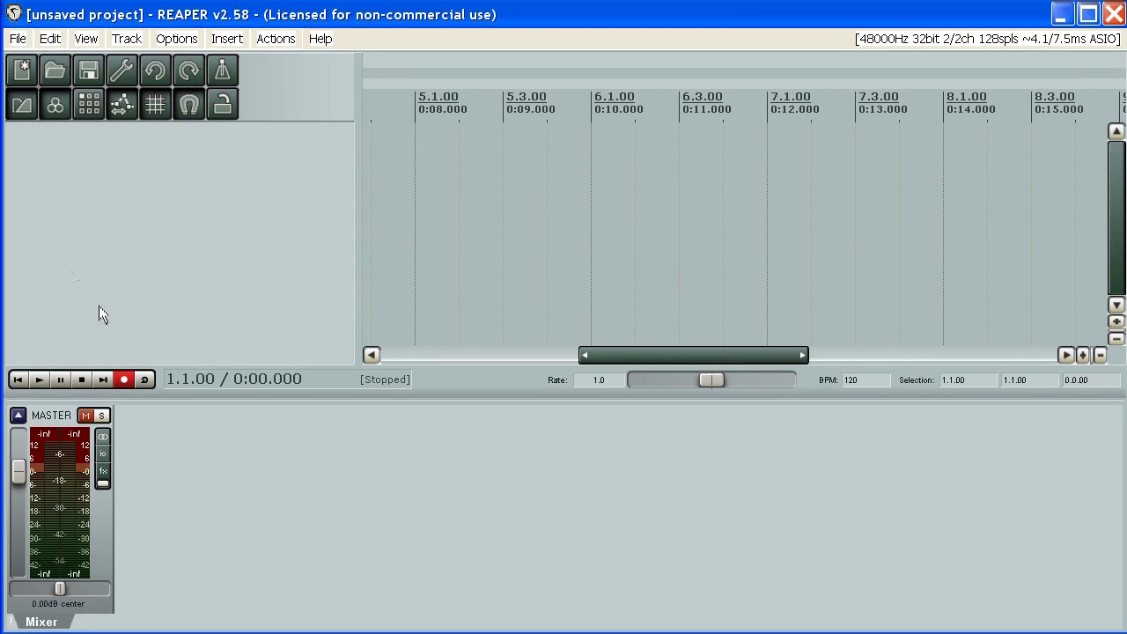
Add track [1] to the empty project.
{"action": "double_click", "coordinate": [205, 174]}
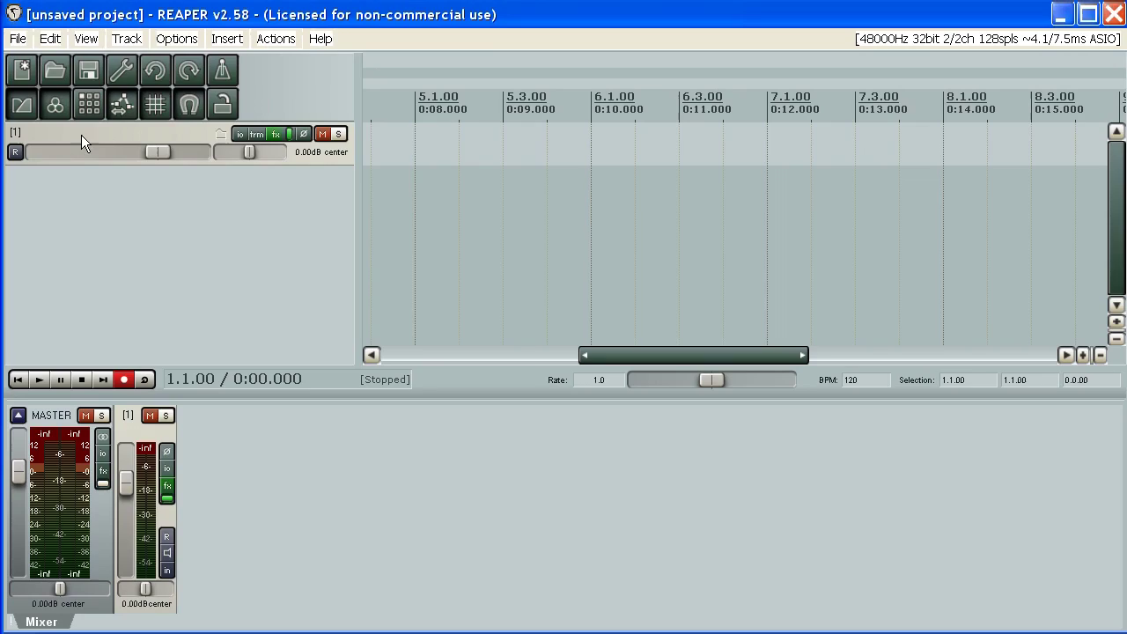
In Preferences > Audio > Device, keep ASIO with the BEHRINGER USB AUDIO driver.
{"action": "left_click", "coordinate": [179, 39]}
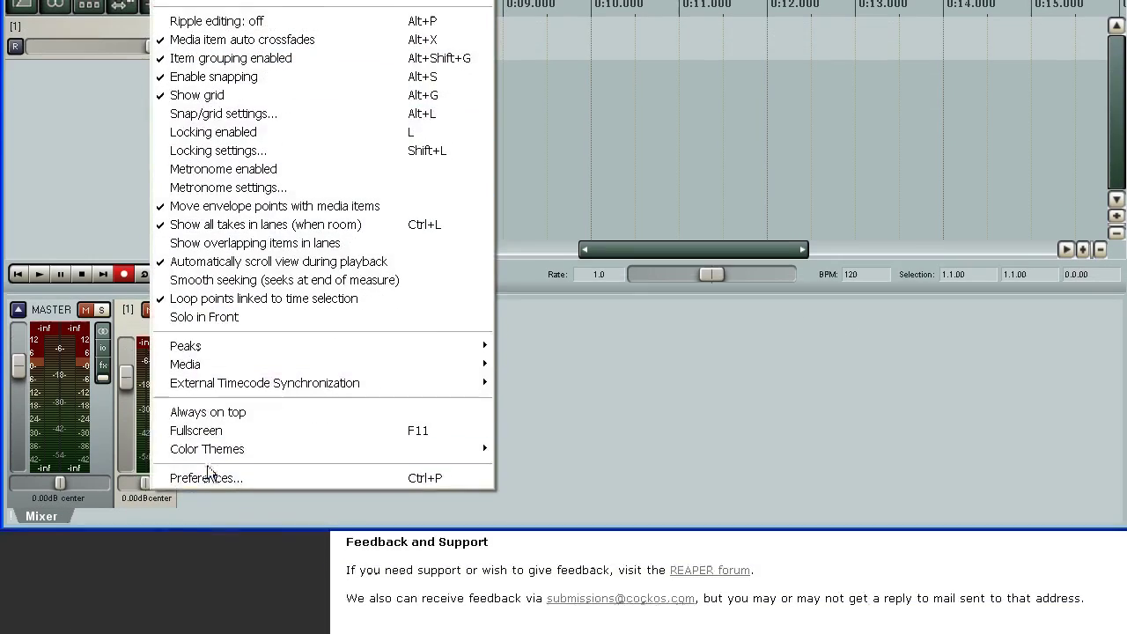
{"action": "left_click", "coordinate": [207, 583]}
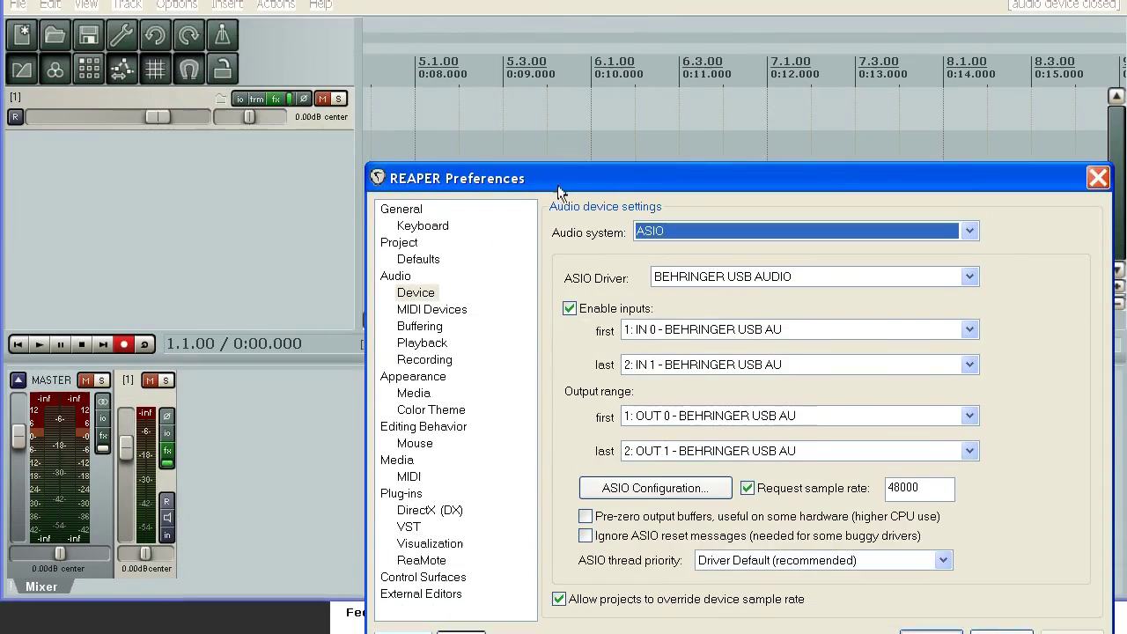
{"action": "left_click_drag", "start_coordinate": [557, 110], "coordinate": [352, 0]}
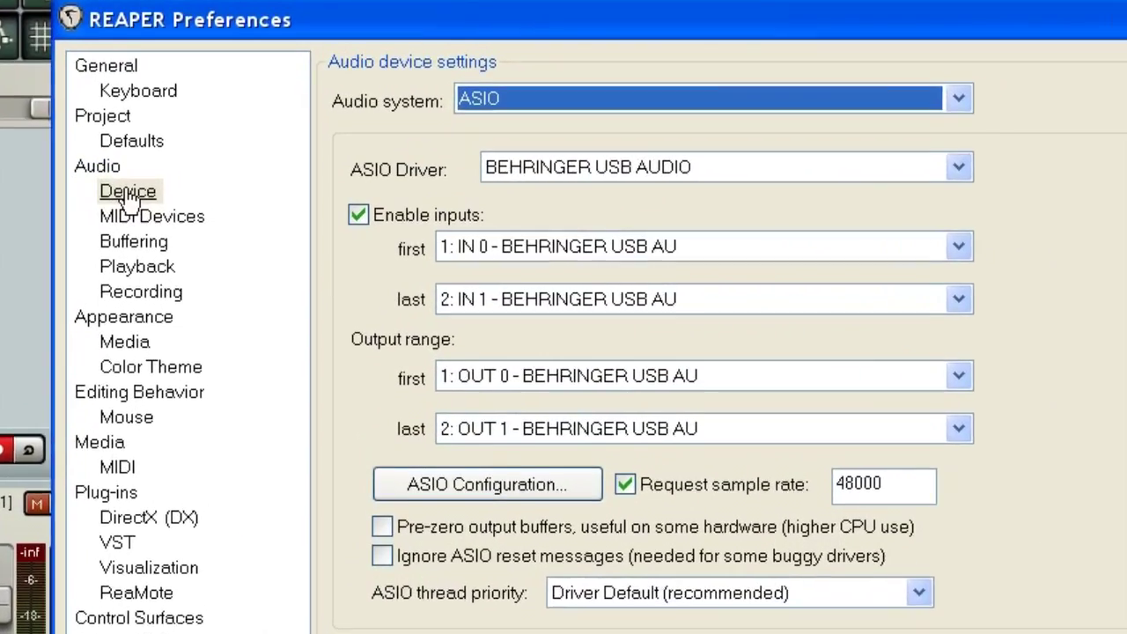
{"action": "left_click", "coordinate": [141, 196]}
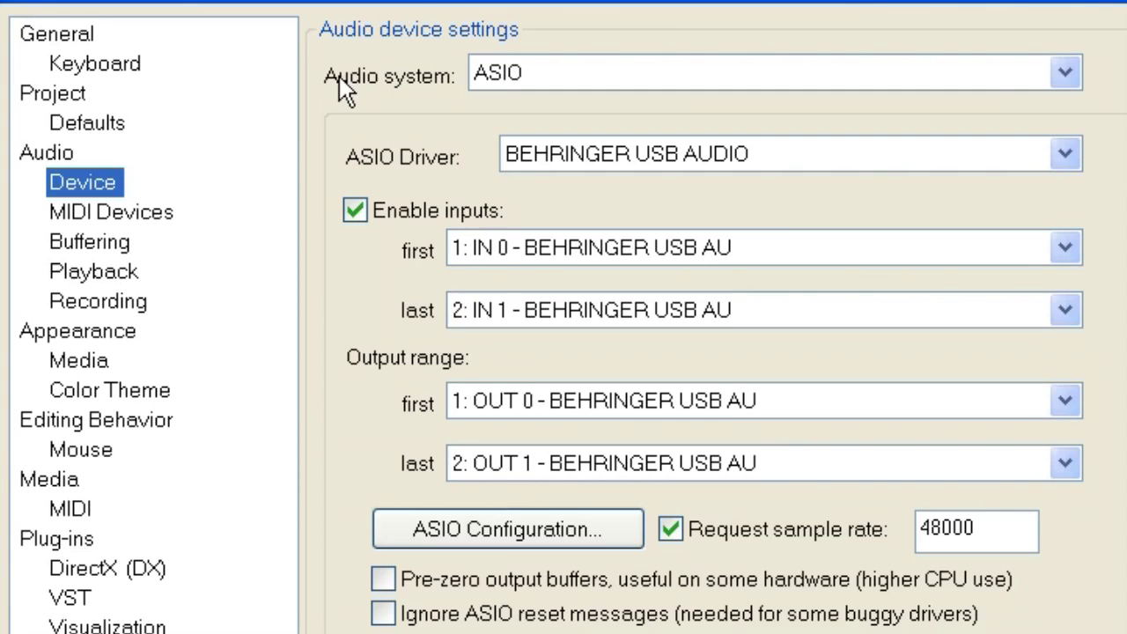
{"action": "left_click", "coordinate": [642, 78]}
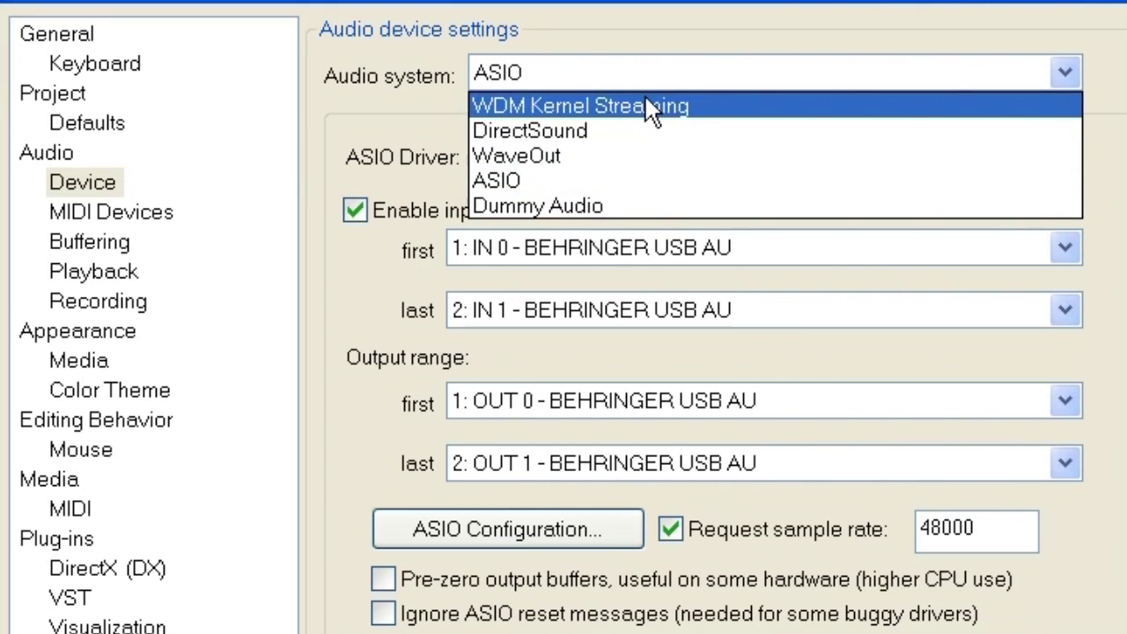
{"action": "left_click", "coordinate": [572, 72]}
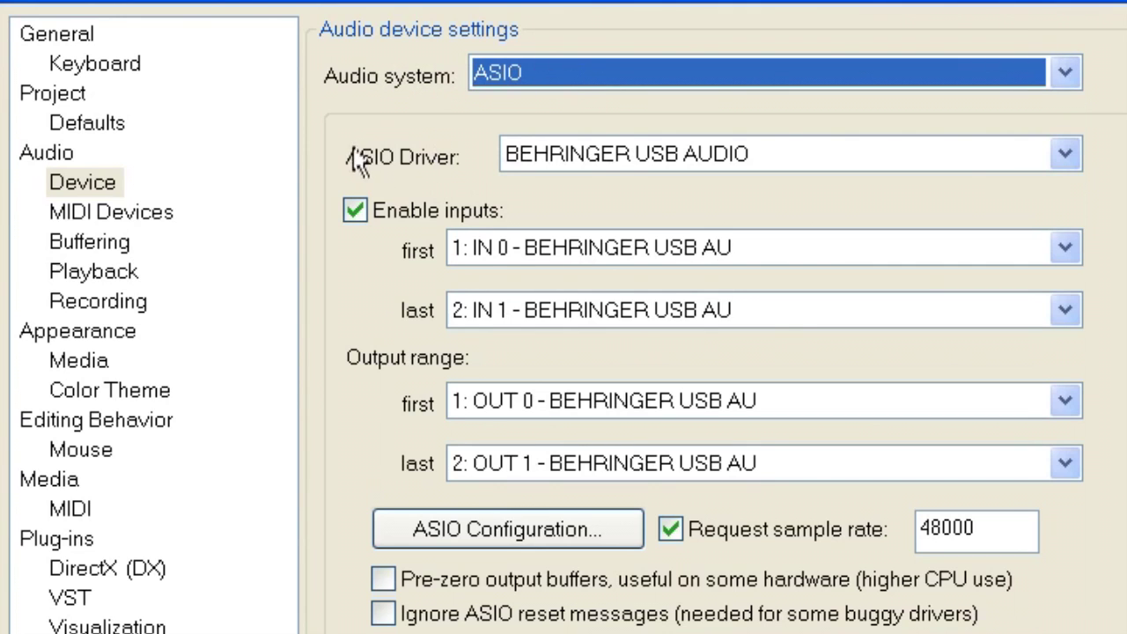
{"action": "left_click", "coordinate": [647, 166]}
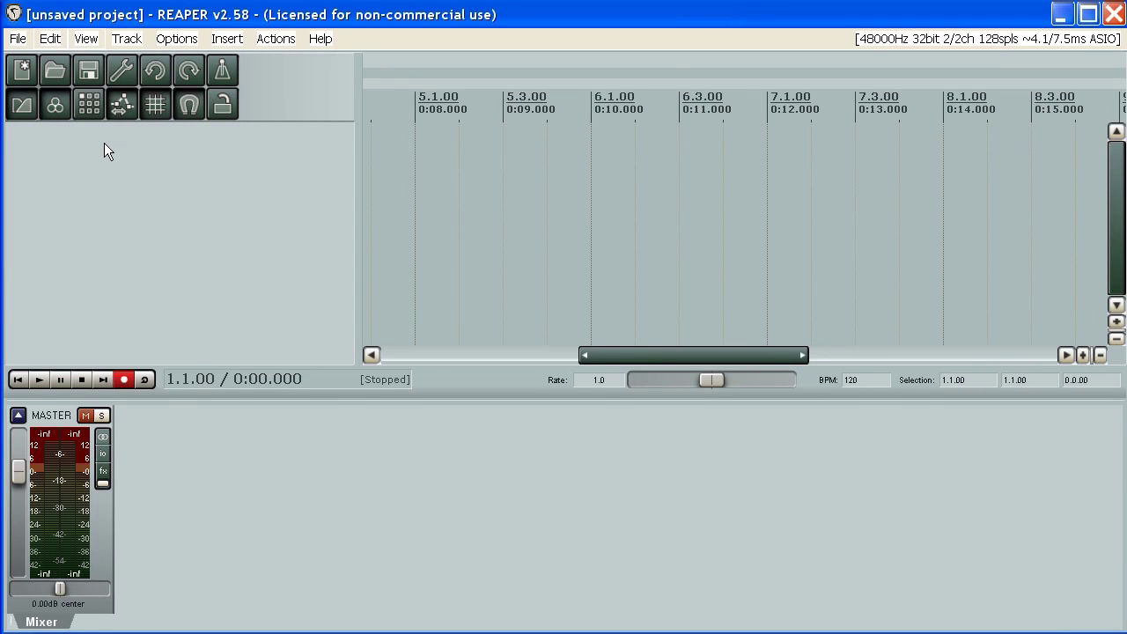
Insert track [1] with Ctrl+T, view the track insertion menu, and attempt to record.
{"action": "key", "text": "ctrl+t"}
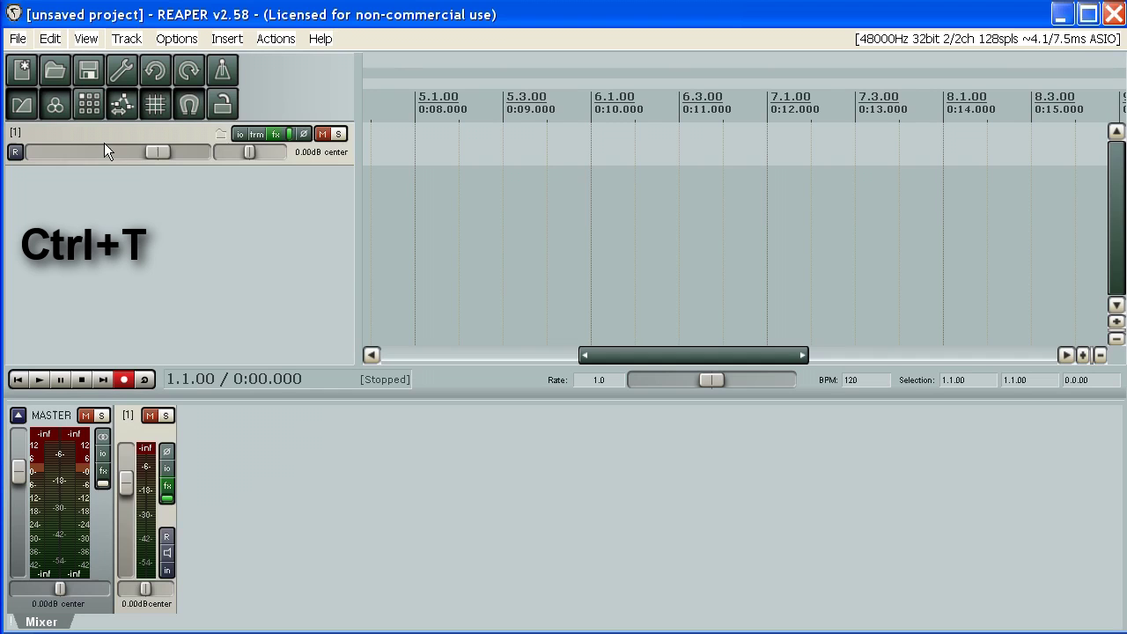
{"action": "right_click", "coordinate": [154, 206]}
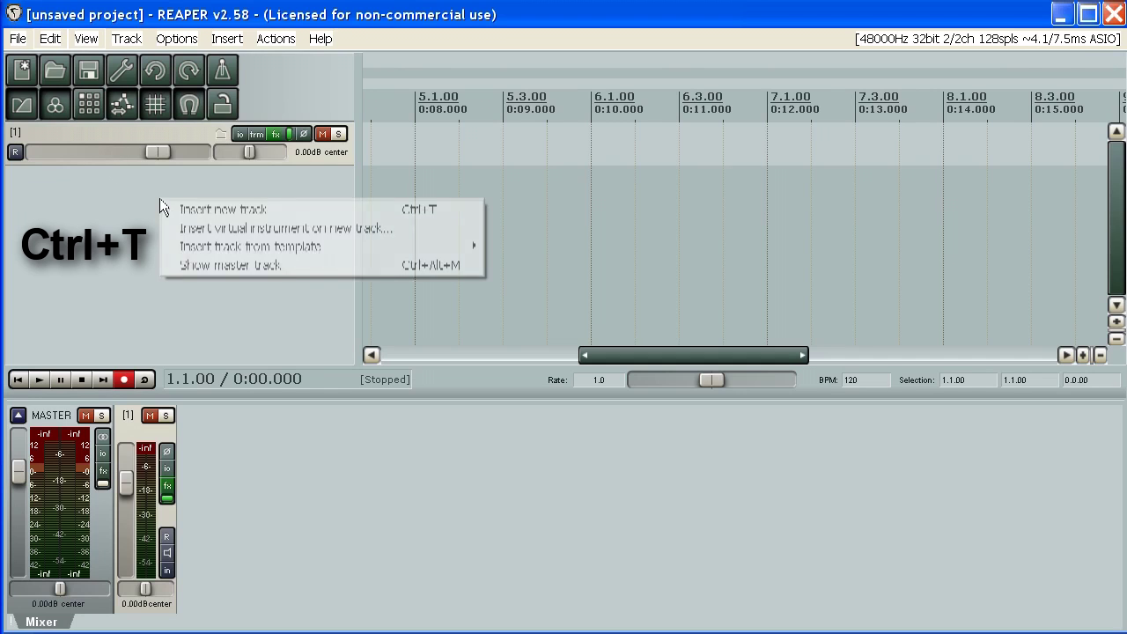
{"action": "left_click", "coordinate": [87, 132]}
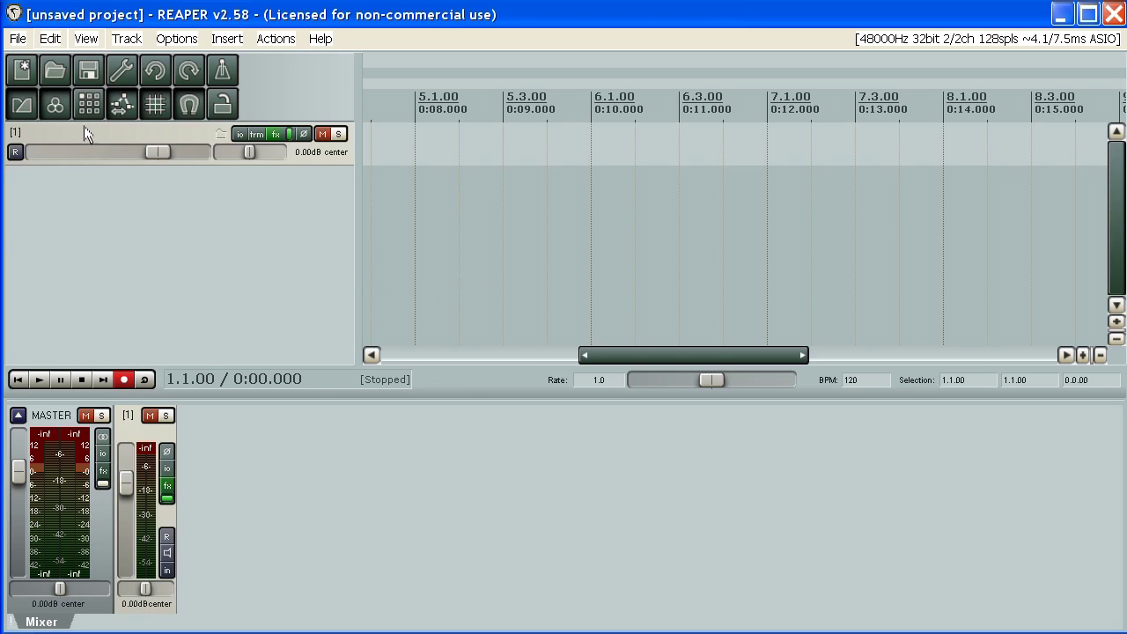
{"action": "key", "text": "ctrl+r"}
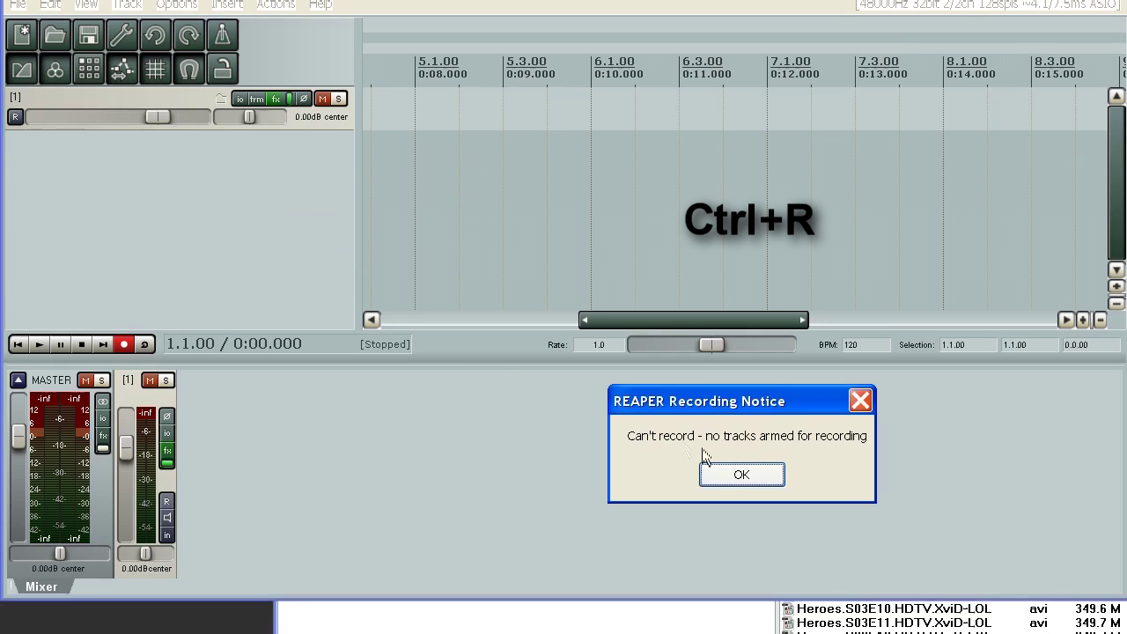
Dismiss the no-armed-tracks notice, arm track 1 on IN 0 - BEHRINGER USB AU, and enable monitoring.
{"action": "left_click_drag", "start_coordinate": [764, 439], "coordinate": [458, 209]}
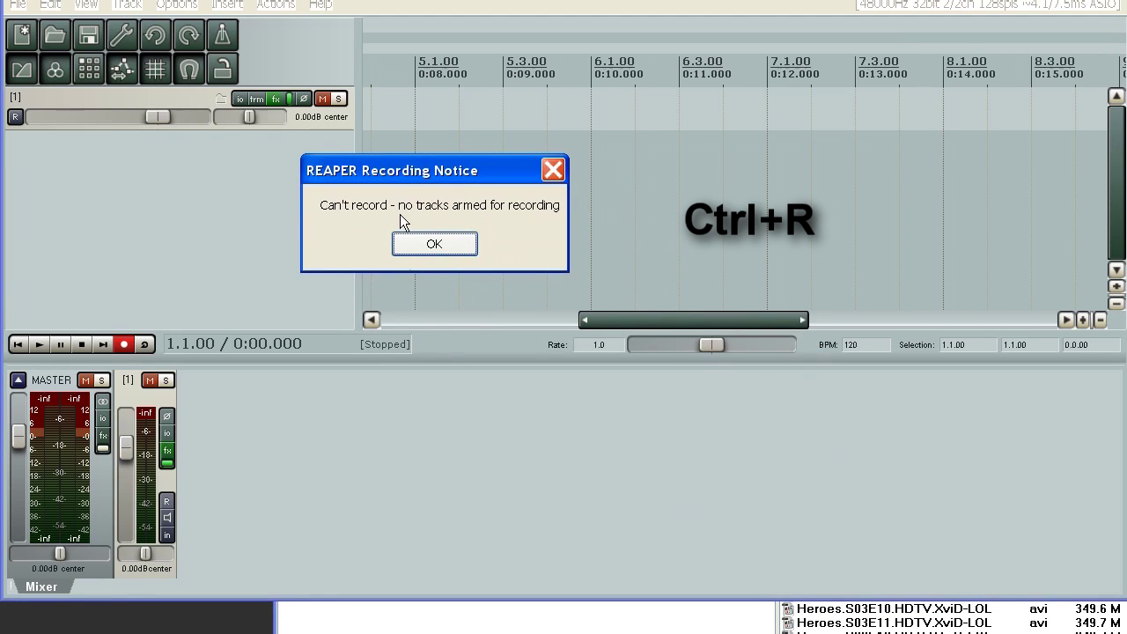
{"action": "left_click", "coordinate": [431, 247]}
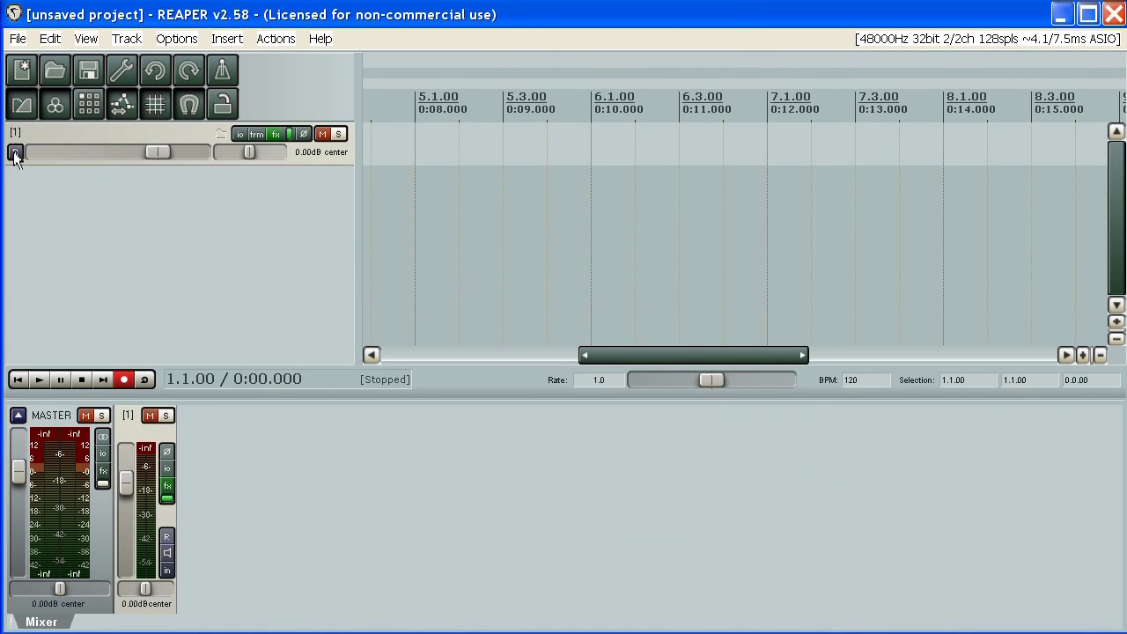
{"action": "left_click", "coordinate": [15, 153]}
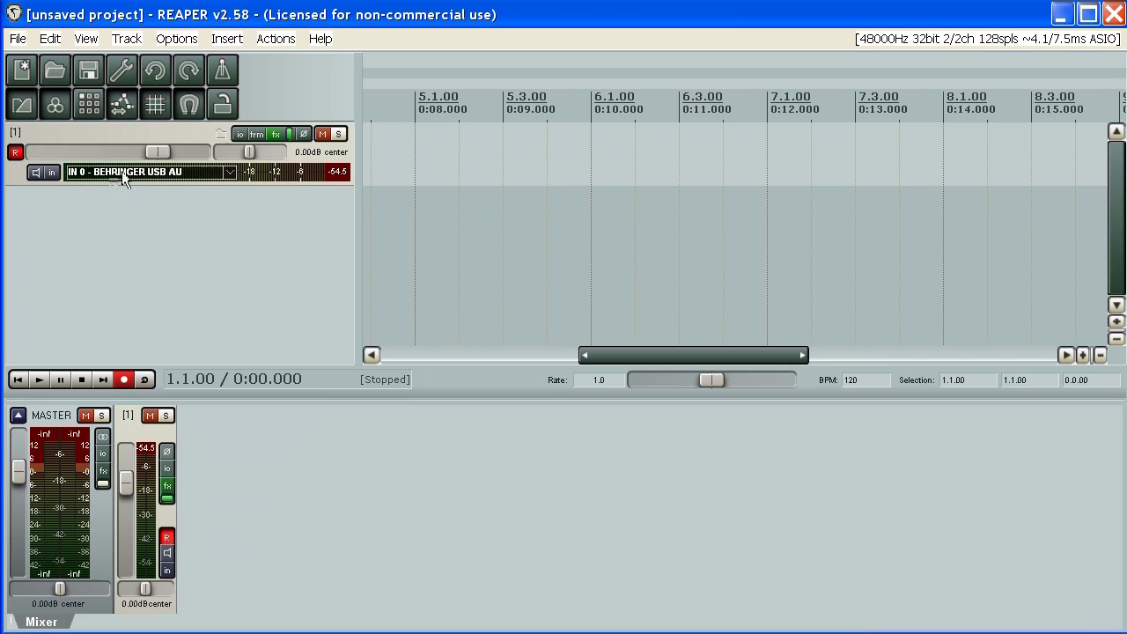
{"action": "left_click", "coordinate": [229, 172]}
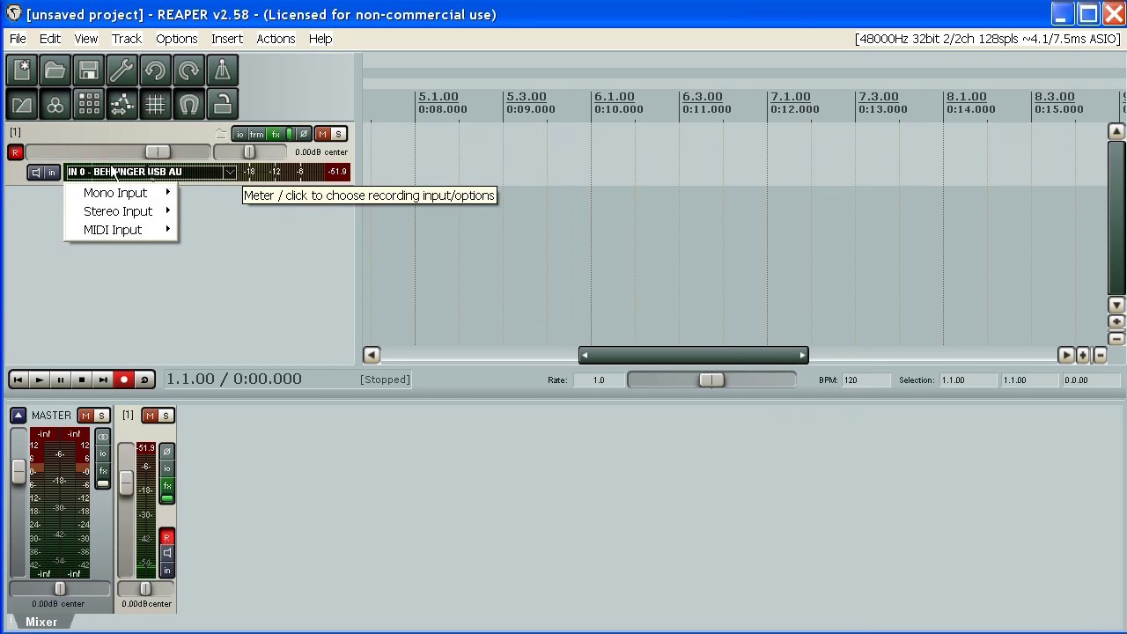
{"action": "left_click", "coordinate": [35, 172]}
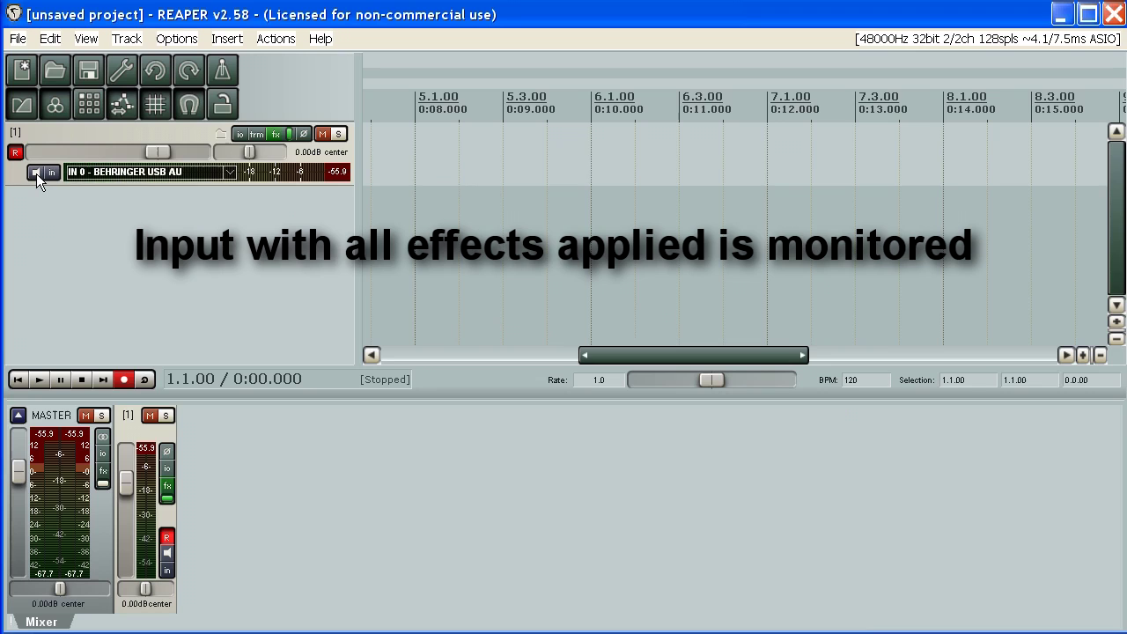
{"action": "left_click", "coordinate": [36, 173]}
Record take 01-090420_2229.wav on track 1, then play it back from the project start.
{"action": "key", "text": "ctrl+r"}
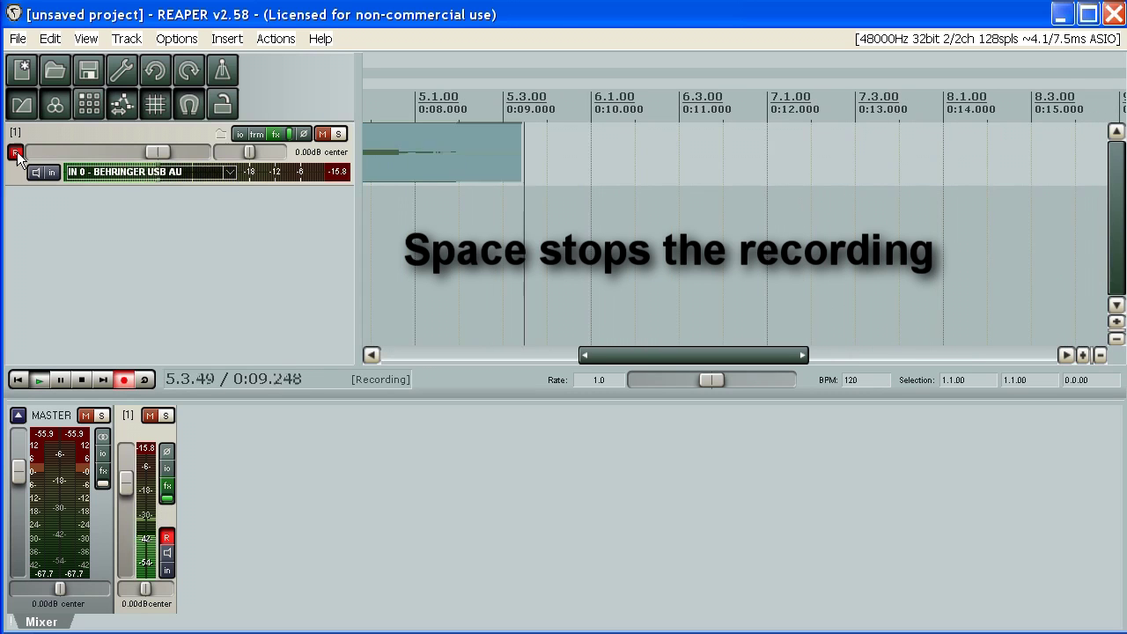
{"action": "key", "text": "space"}
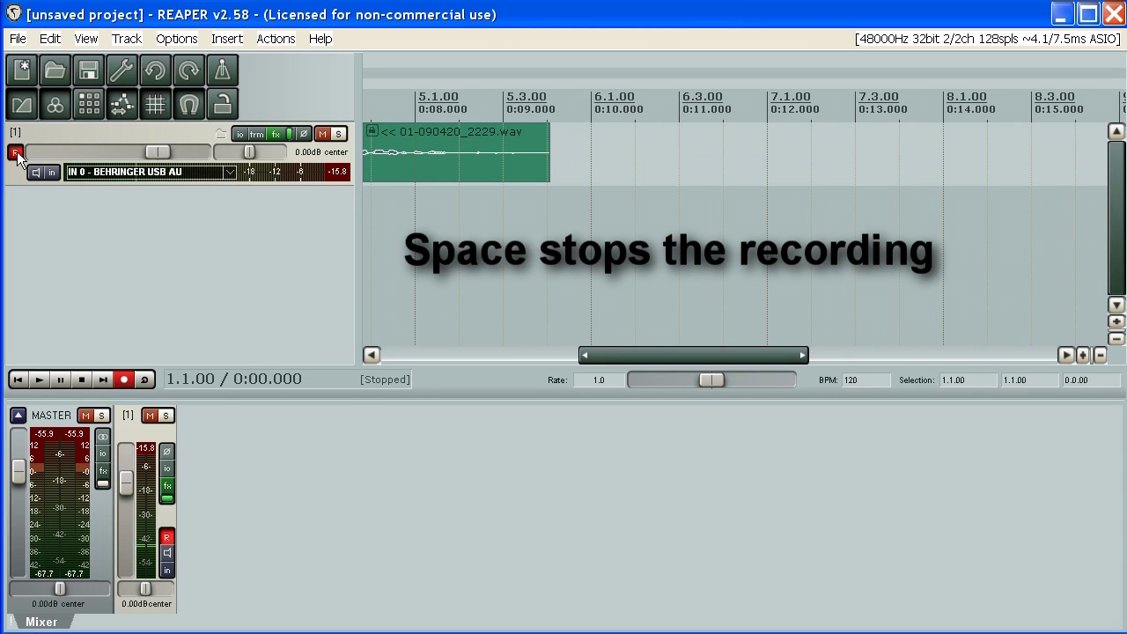
{"action": "key", "text": "Home"}
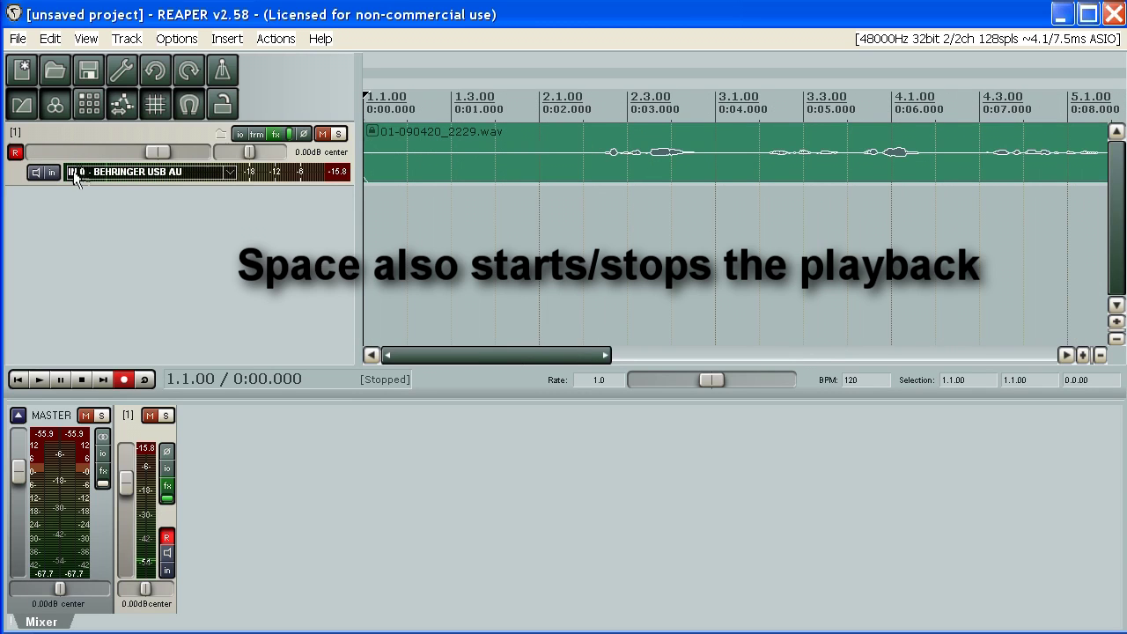
{"action": "key", "text": "space"}
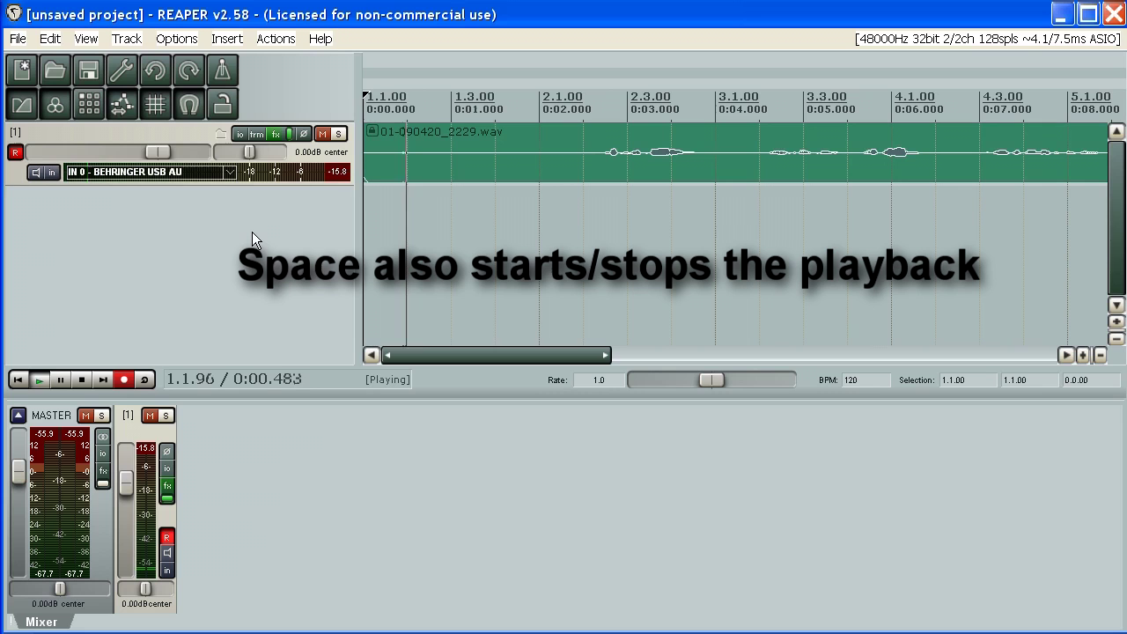
{"action": "key", "text": "space"}
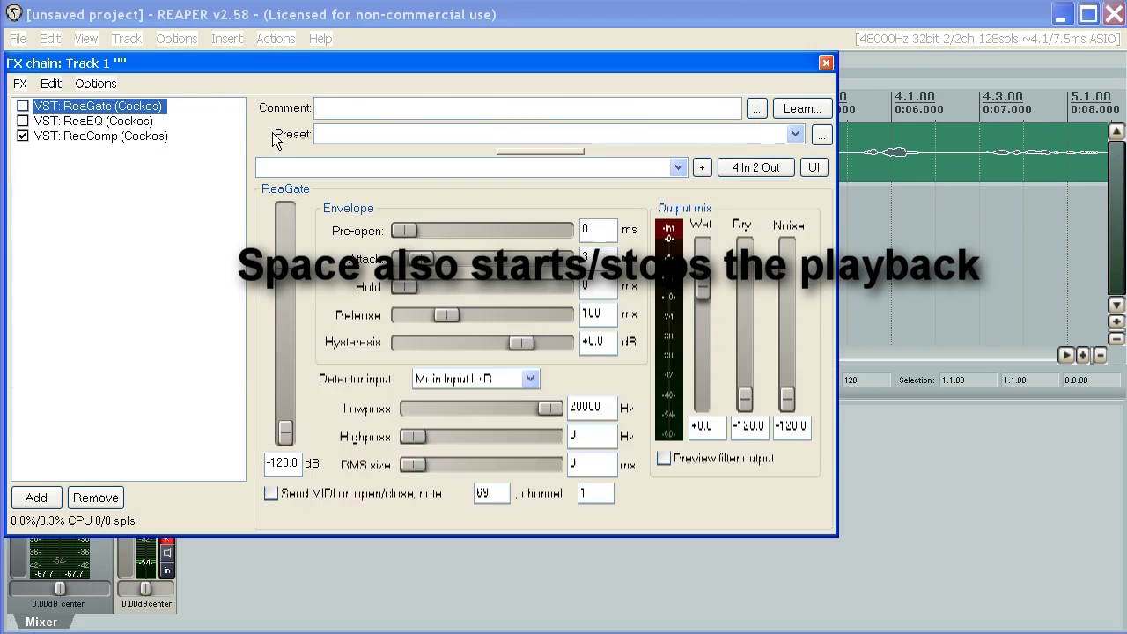
{"action": "left_click", "coordinate": [275, 134]}
{"action": "left_click_drag", "start_coordinate": [266, 66], "coordinate": [411, 105]}
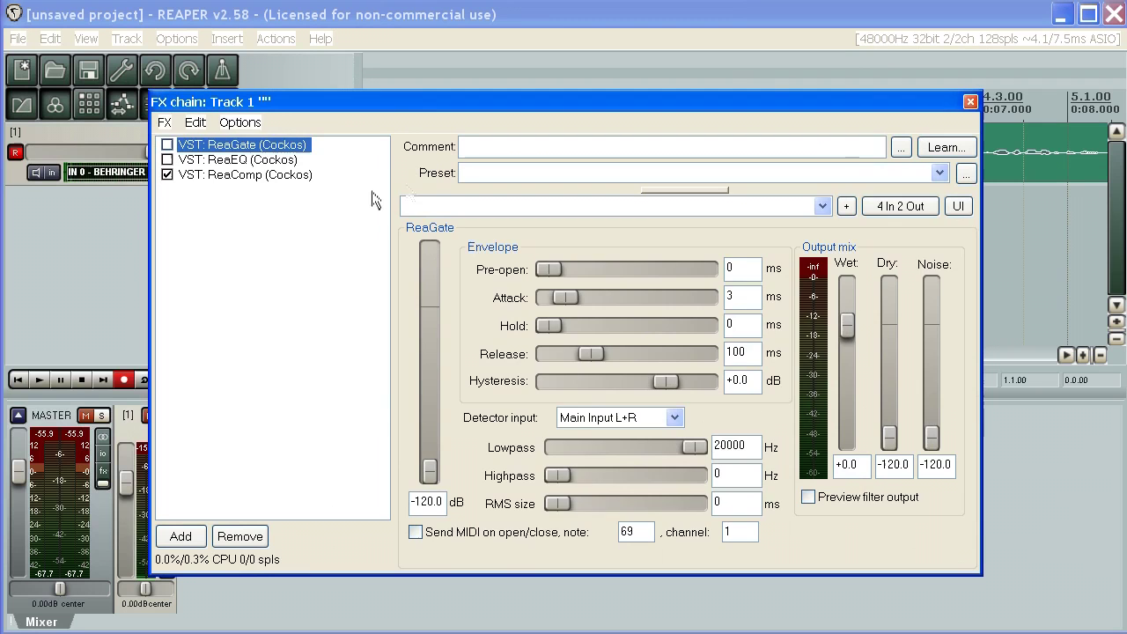
{"action": "left_click", "coordinate": [246, 175]}
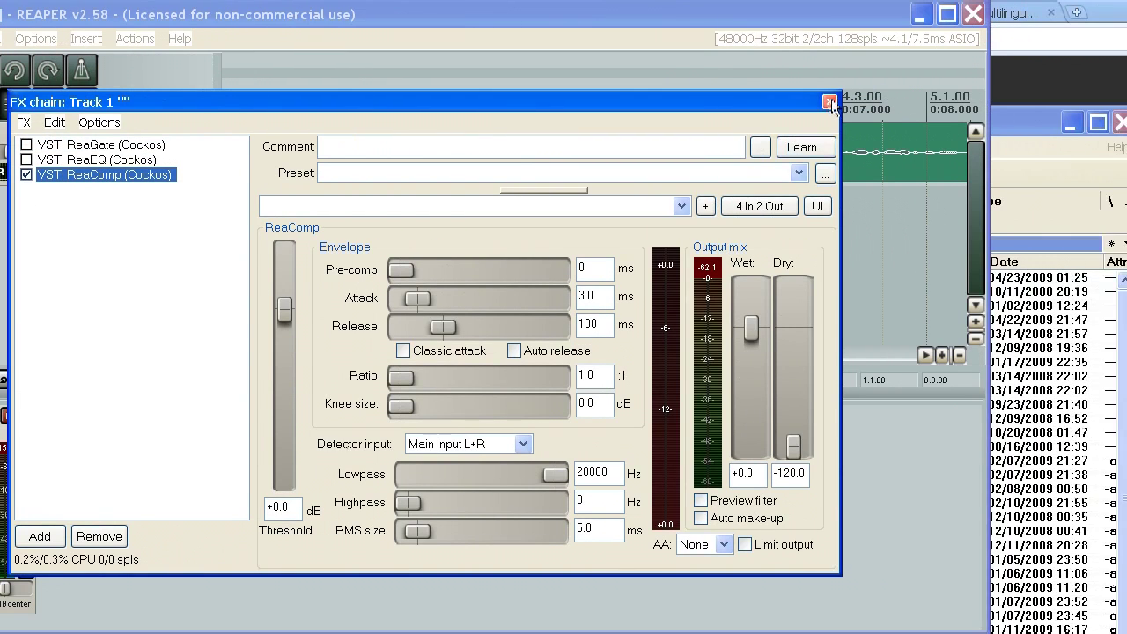
{"action": "left_click", "coordinate": [971, 101]}
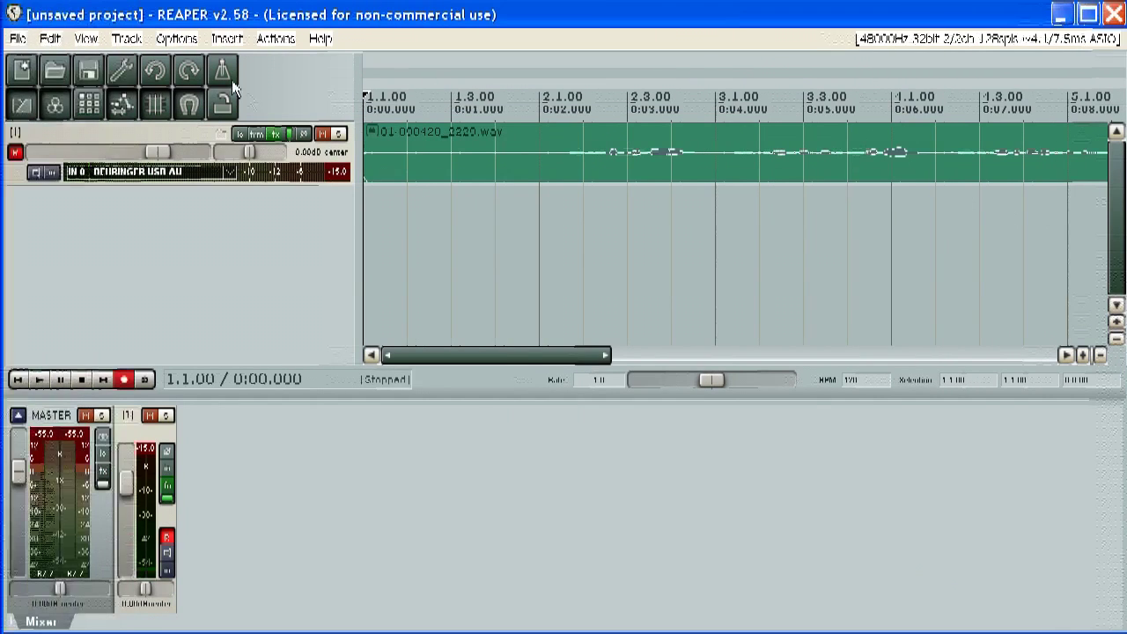
Disarm track 1, add and arm track 2, and start recording on it.
{"action": "left_click", "coordinate": [15, 154]}
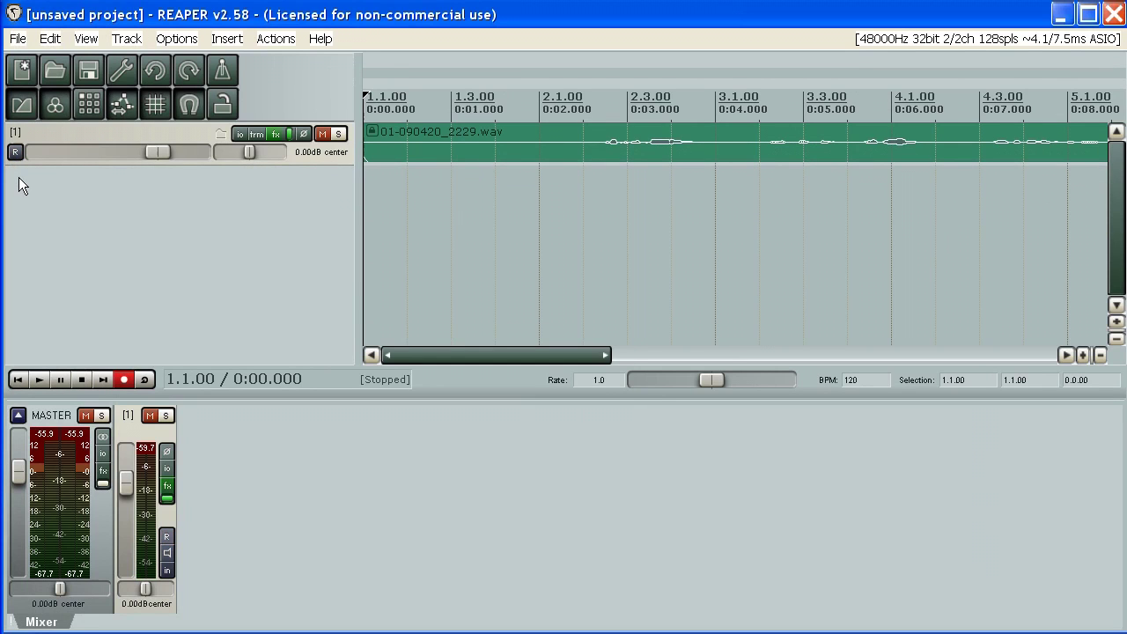
{"action": "double_click", "coordinate": [23, 186]}
{"action": "left_click", "coordinate": [15, 195]}
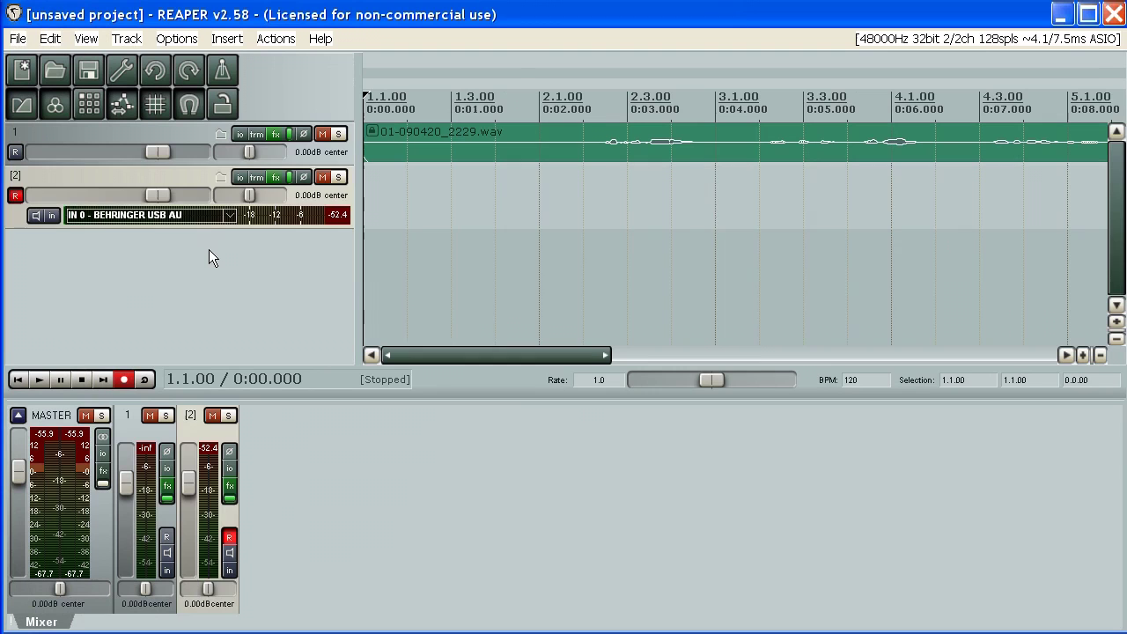
{"action": "key", "text": "ctrl+r"}
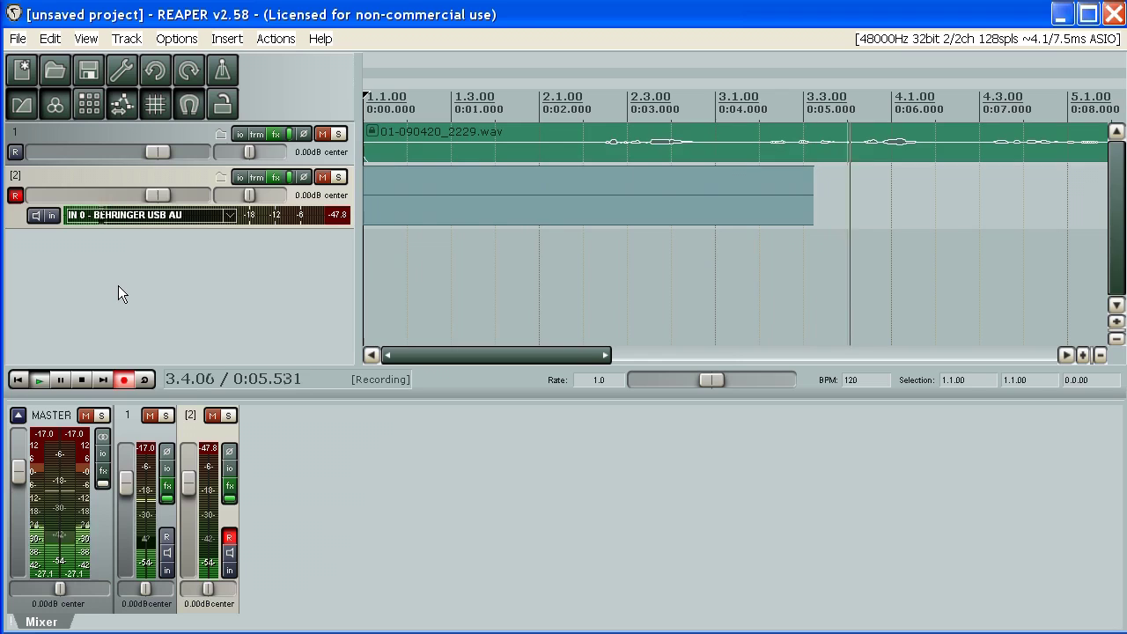
Stop recording take 02-090420_2229.wav, then add tracks 3 and 4 armed for recording.
{"action": "key", "text": "space"}
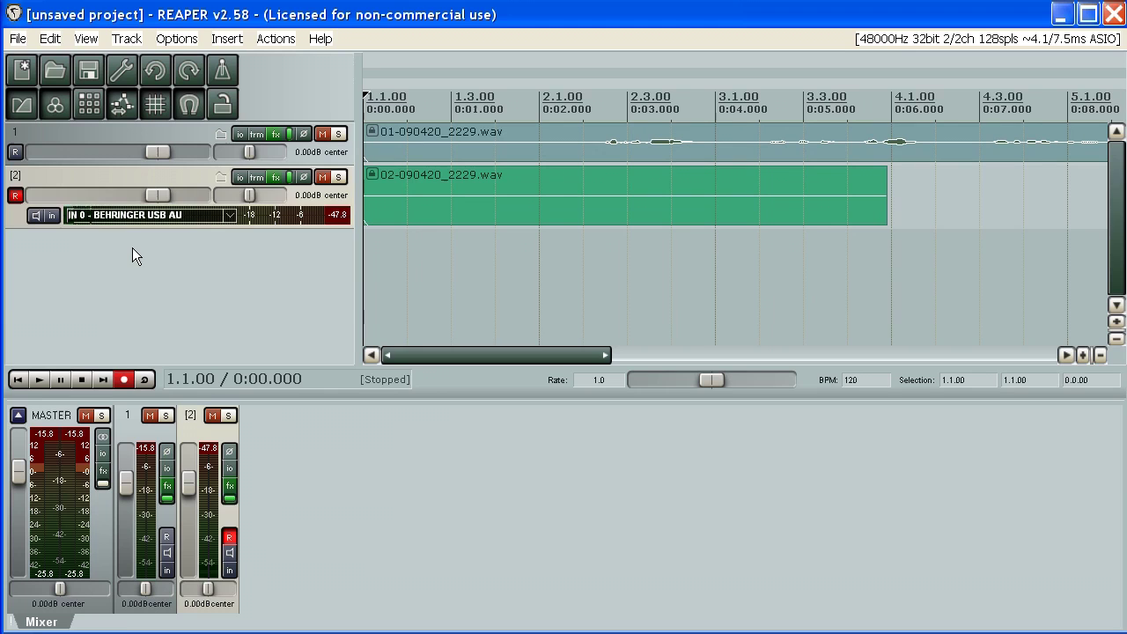
{"action": "double_click", "coordinate": [132, 247]}
{"action": "double_click", "coordinate": [132, 291]}
{"action": "left_click", "coordinate": [15, 258]}
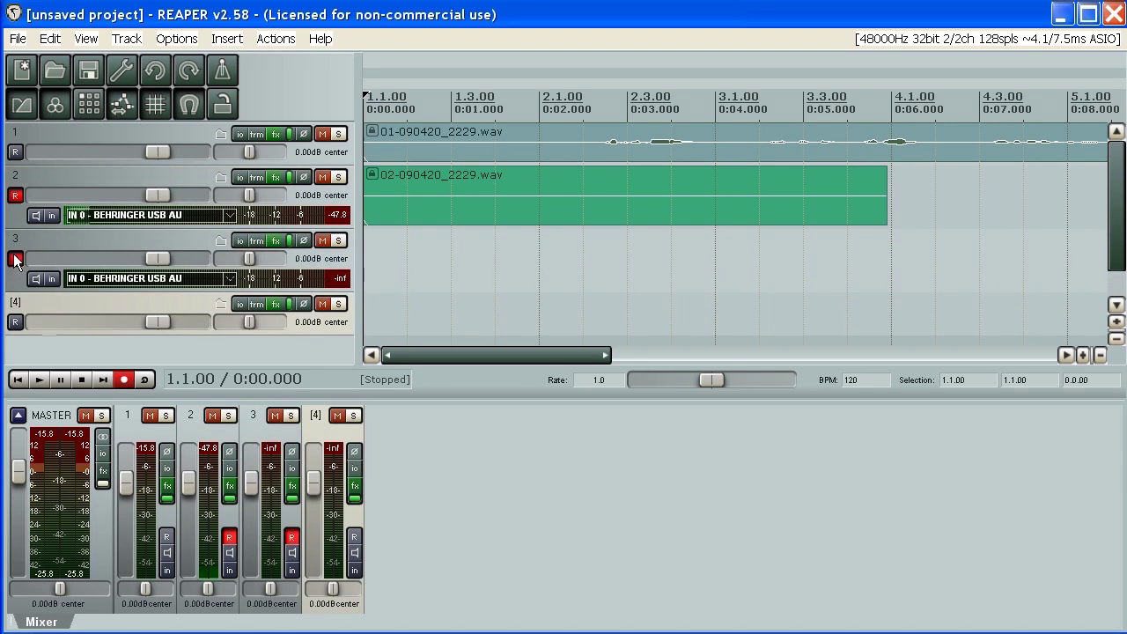
{"action": "left_click", "coordinate": [15, 323]}
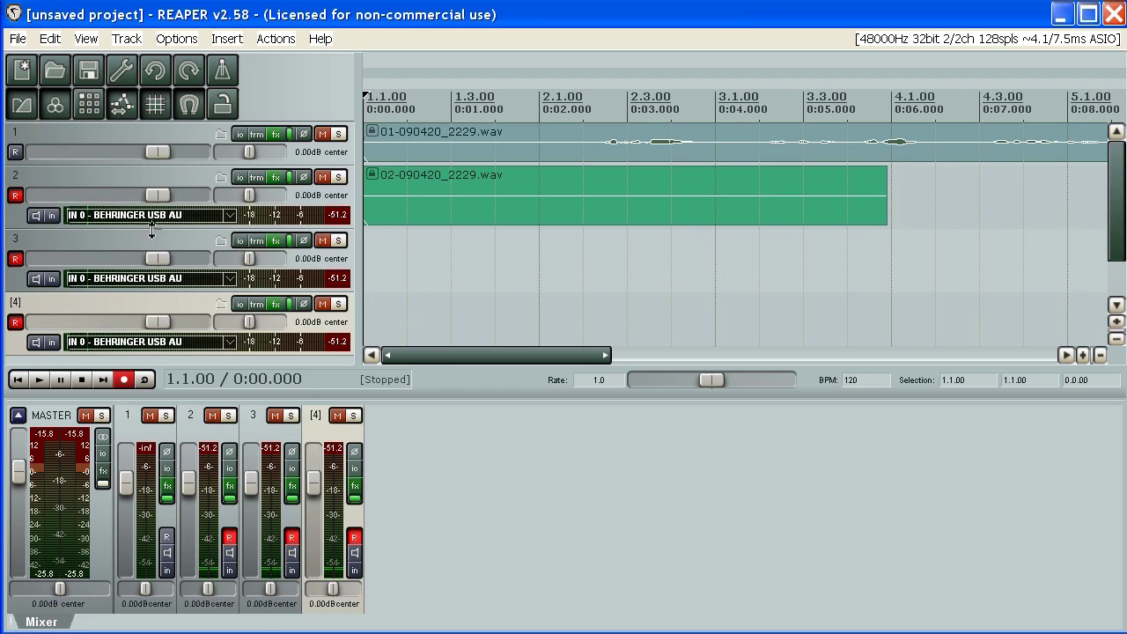
Set track 3's input to Mono Input IN 1 - BEHRINGER USB AU.
{"action": "left_click", "coordinate": [163, 342]}
{"action": "mouse_move", "coordinate": [170, 304]}
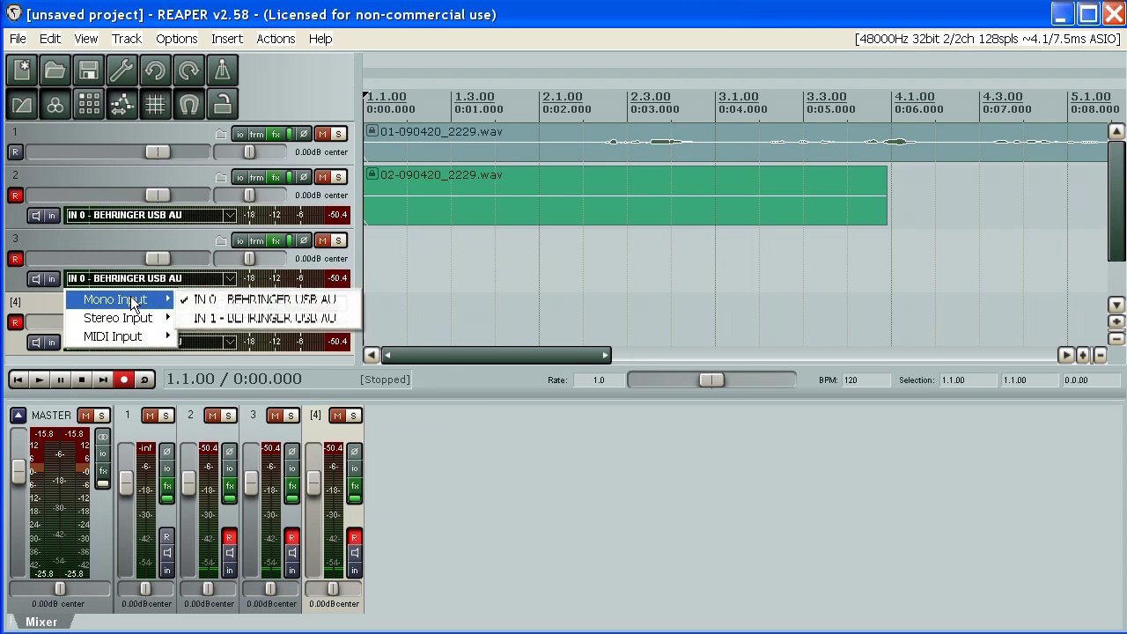
{"action": "left_click", "coordinate": [229, 318]}
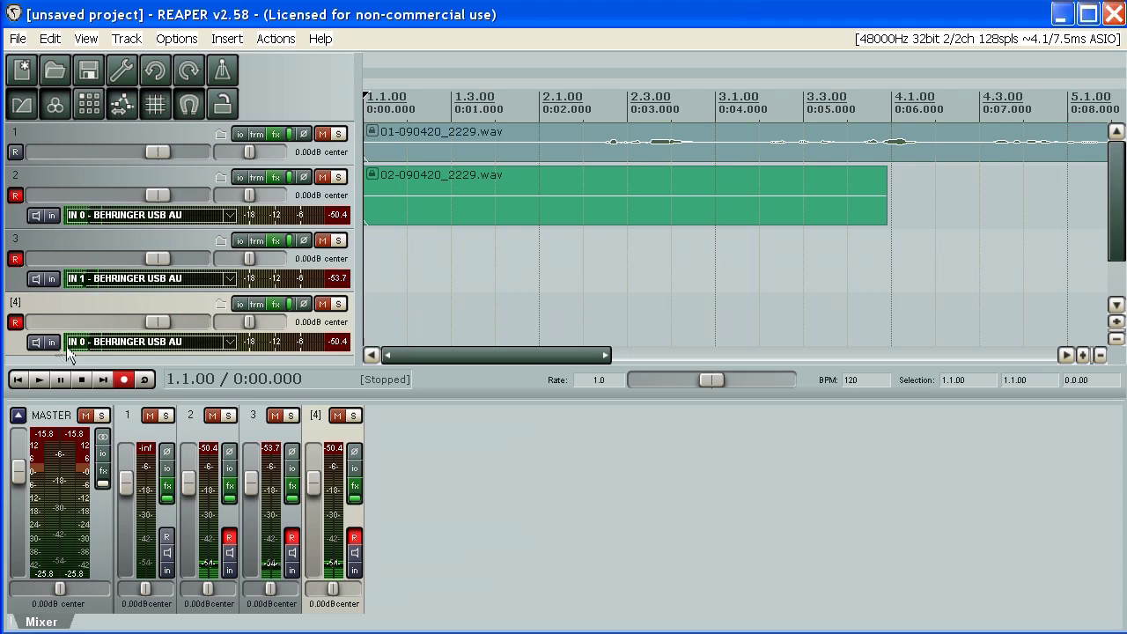
Set track 4's input to MIDI: All MIDI Inputs, All Channels.
{"action": "left_click", "coordinate": [229, 349]}
{"action": "mouse_move", "coordinate": [157, 399]}
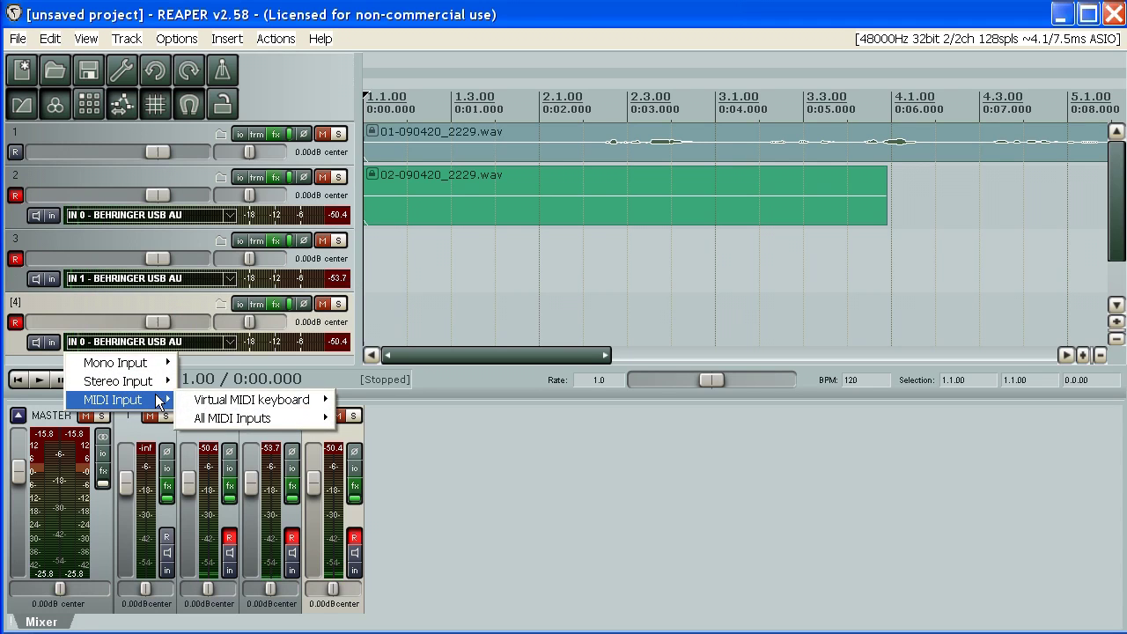
{"action": "mouse_move", "coordinate": [221, 417]}
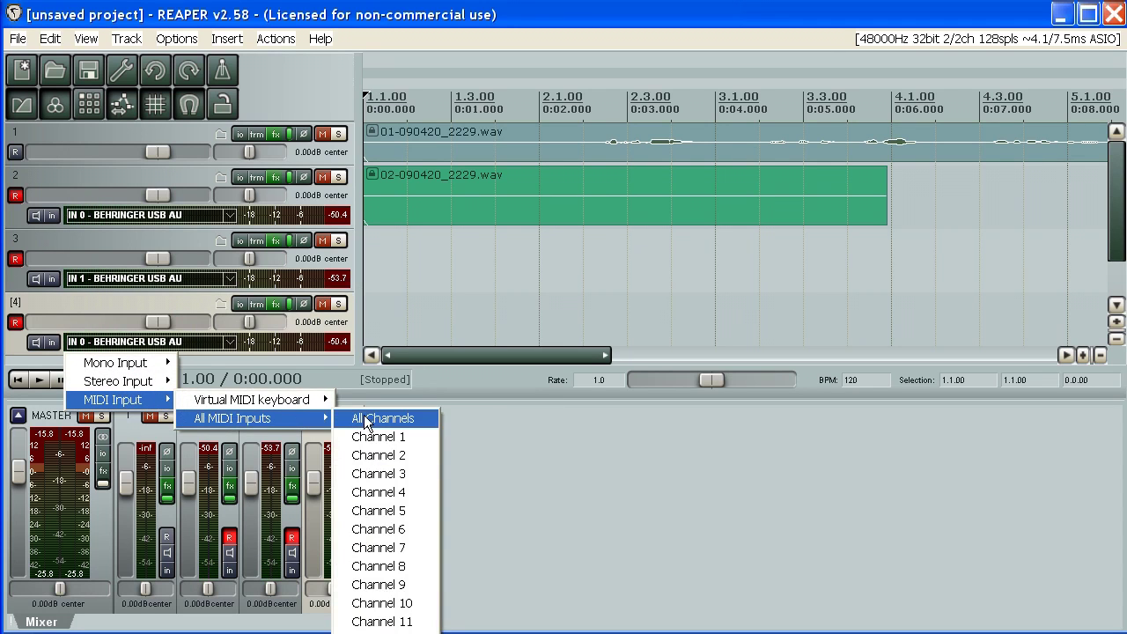
{"action": "left_click", "coordinate": [367, 420]}
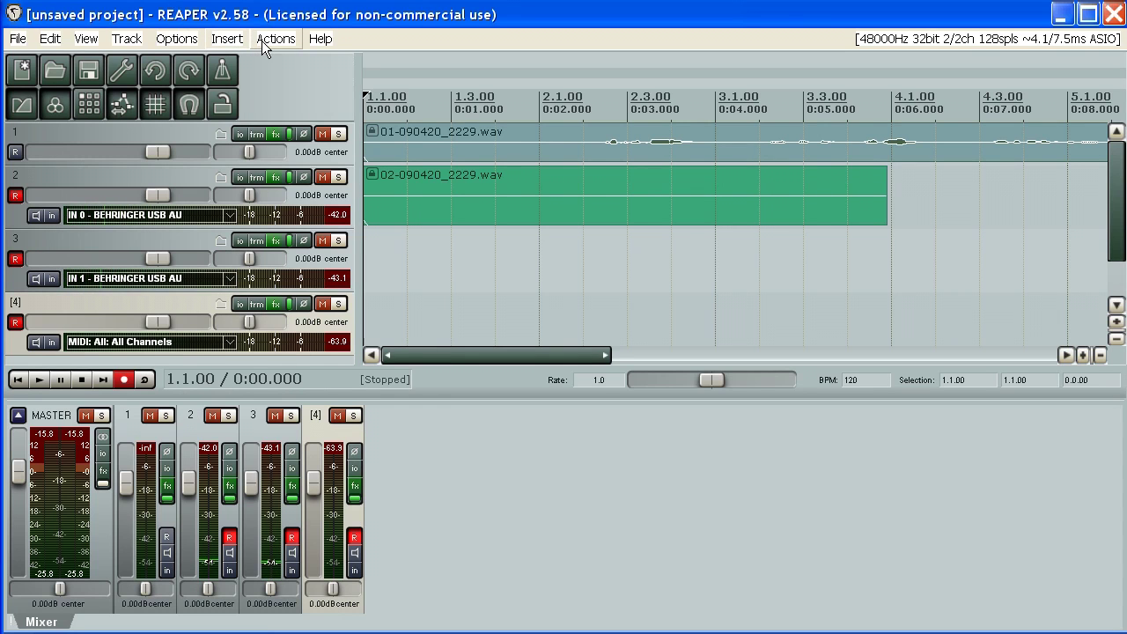
{"action": "key", "text": "ctrl+p"}
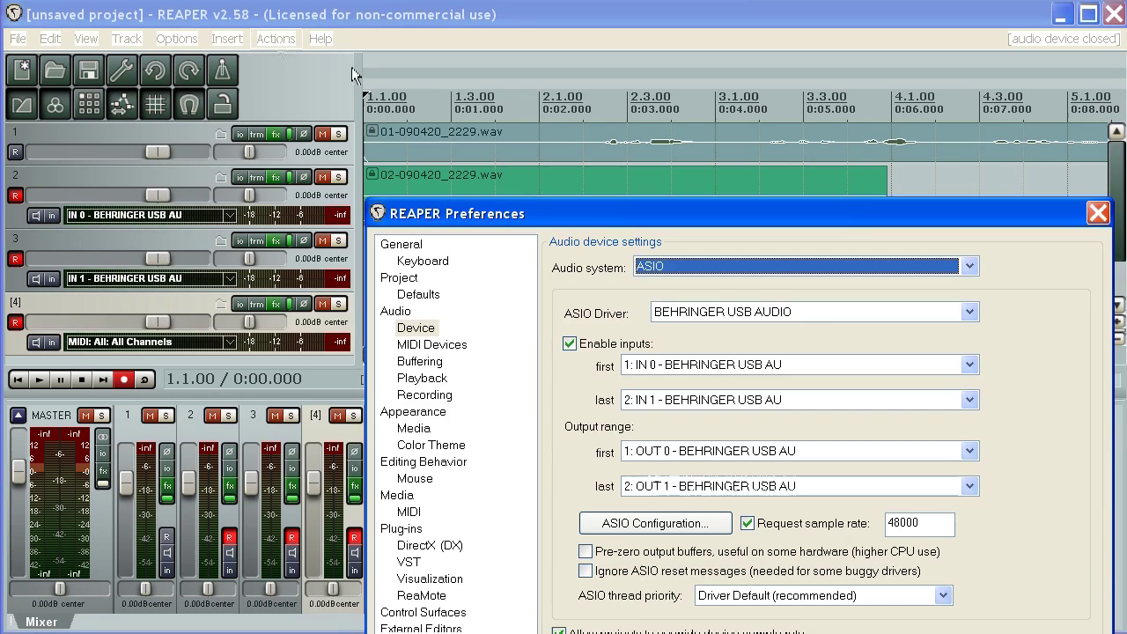
{"action": "left_click_drag", "start_coordinate": [564, 222], "coordinate": [320, 74]}
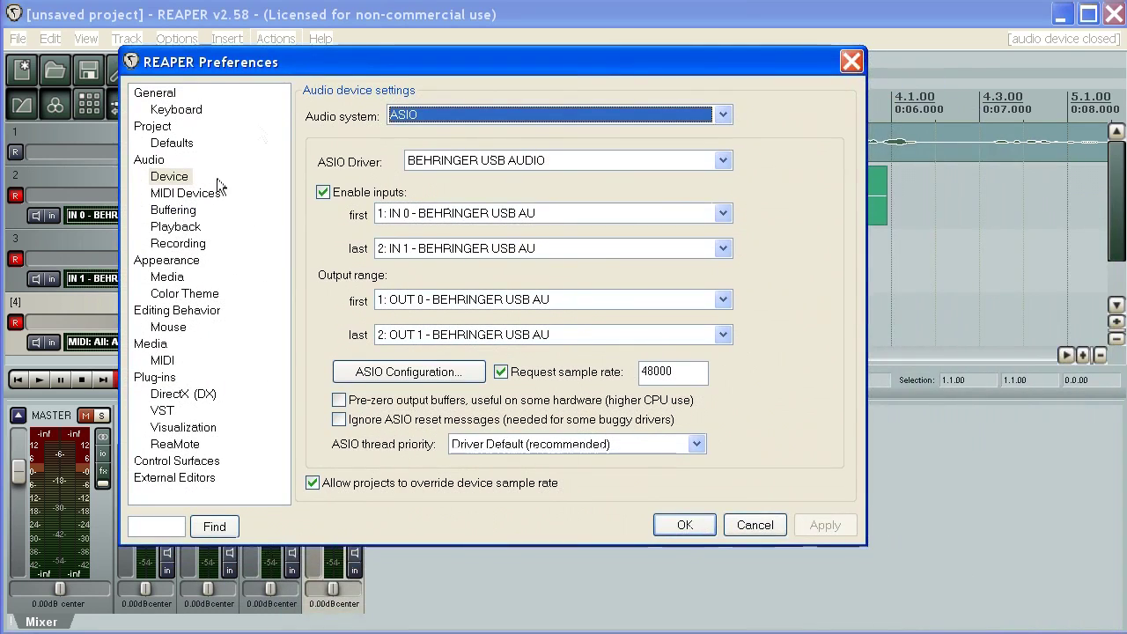
{"action": "left_click", "coordinate": [174, 198]}
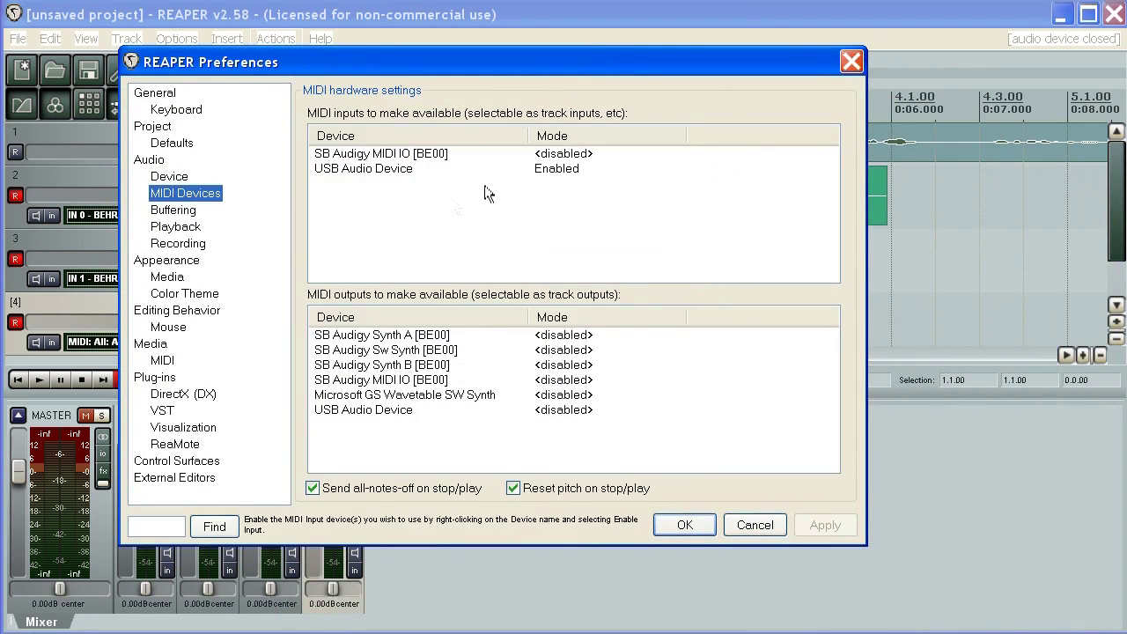
{"action": "left_click", "coordinate": [544, 168]}
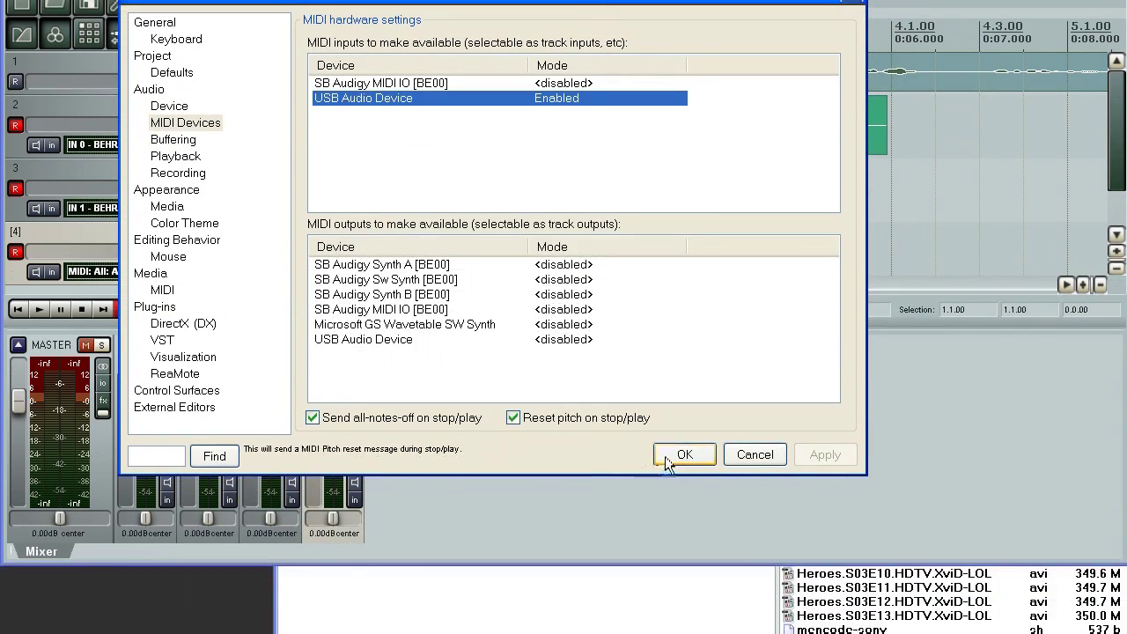
{"action": "left_click", "coordinate": [684, 525]}
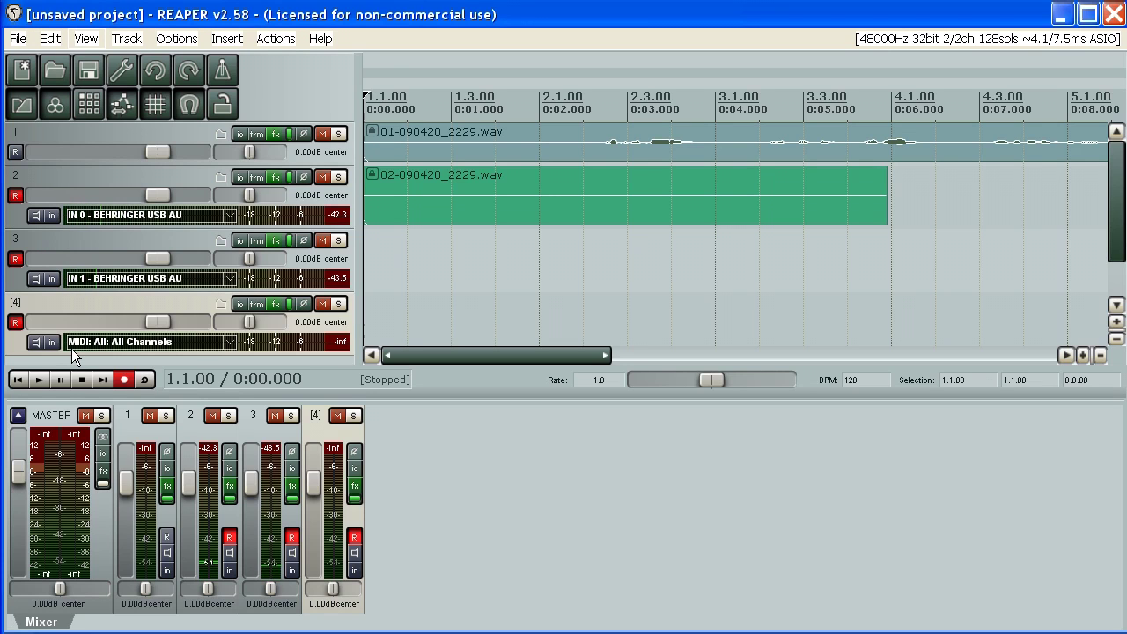
Delete the spare track 3 and the earlier take on track 2.
{"action": "left_click", "coordinate": [69, 239]}
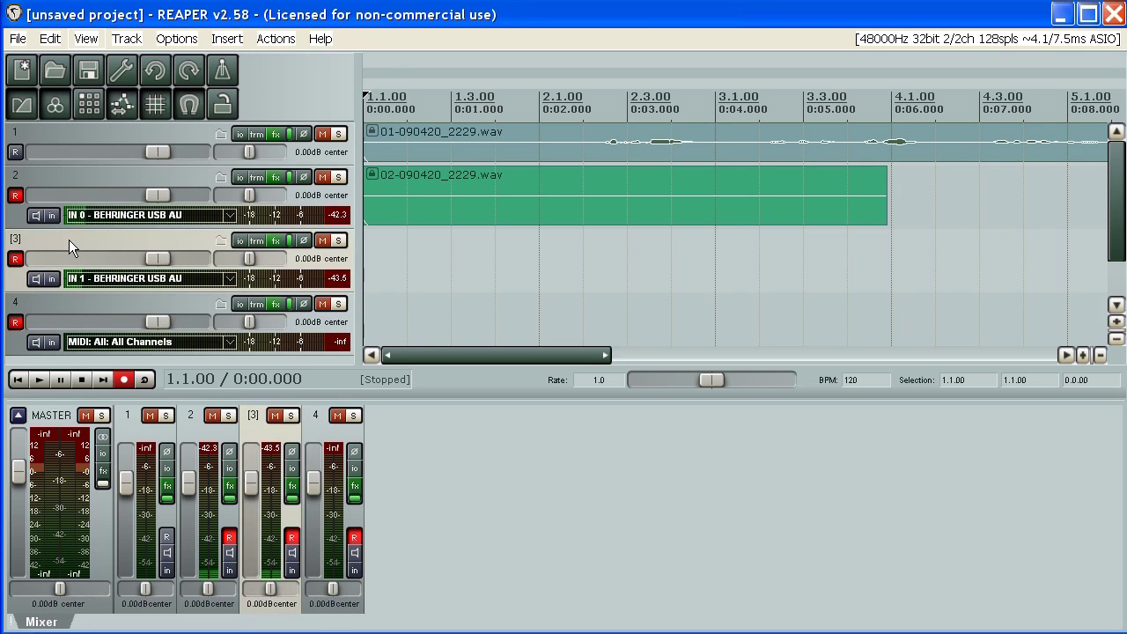
{"action": "key", "text": "Delete"}
{"action": "key", "text": "Return"}
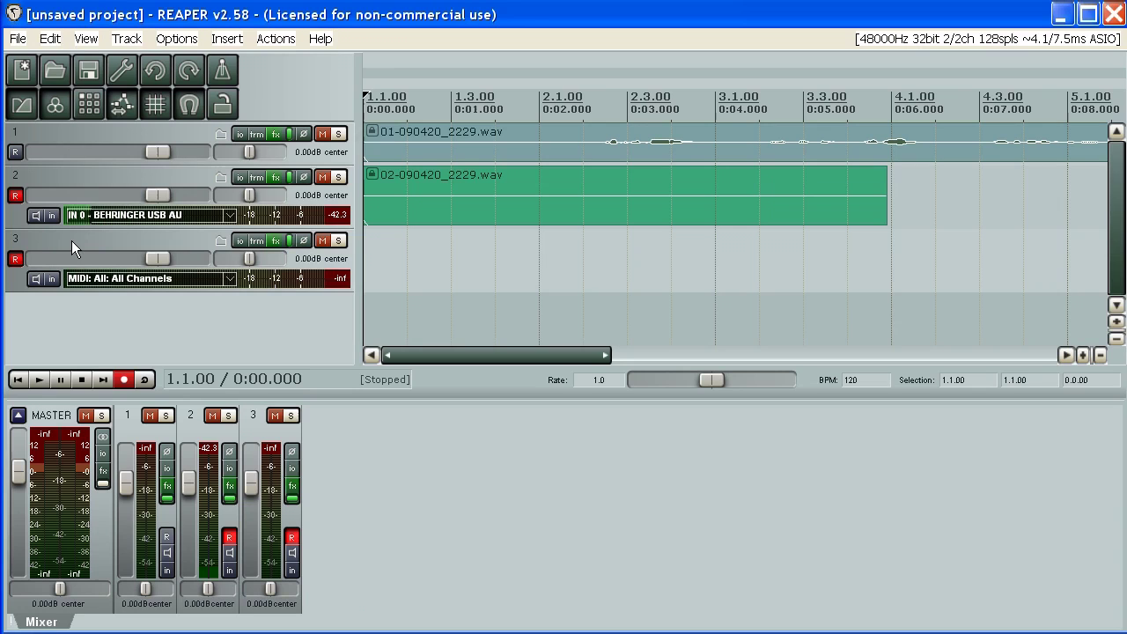
{"action": "left_click", "coordinate": [535, 228]}
{"action": "key", "text": "Delete"}
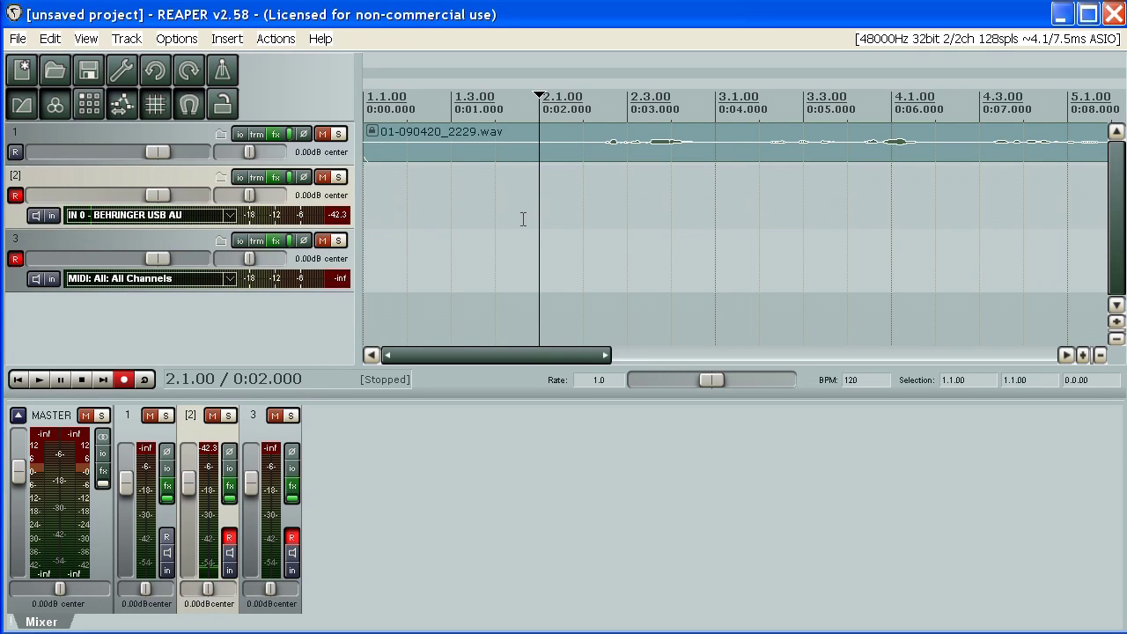
Record from the project start, capturing 02-090420_2231.wav and a MIDI item simultaneously.
{"action": "key", "text": "Home"}
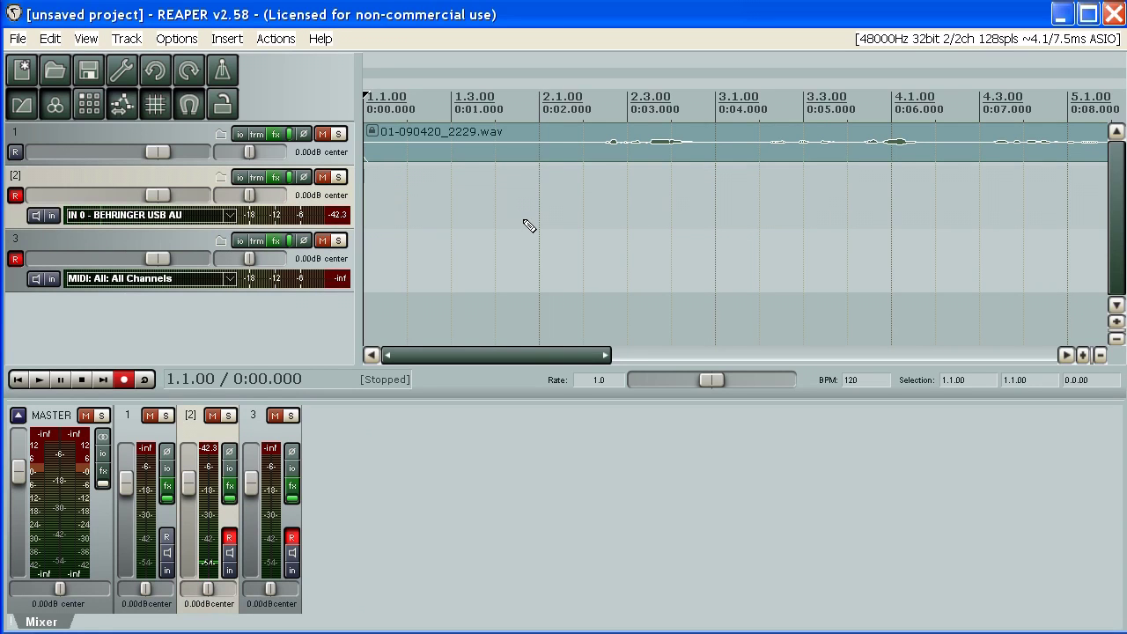
{"action": "key", "text": "ctrl+r"}
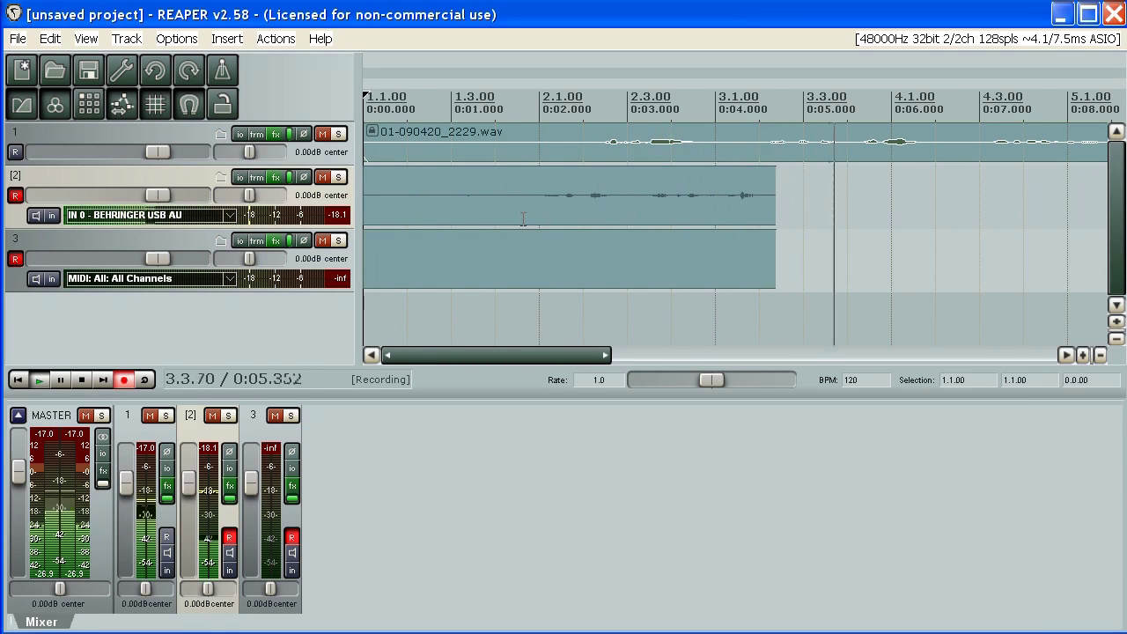
{"action": "key", "text": "space"}
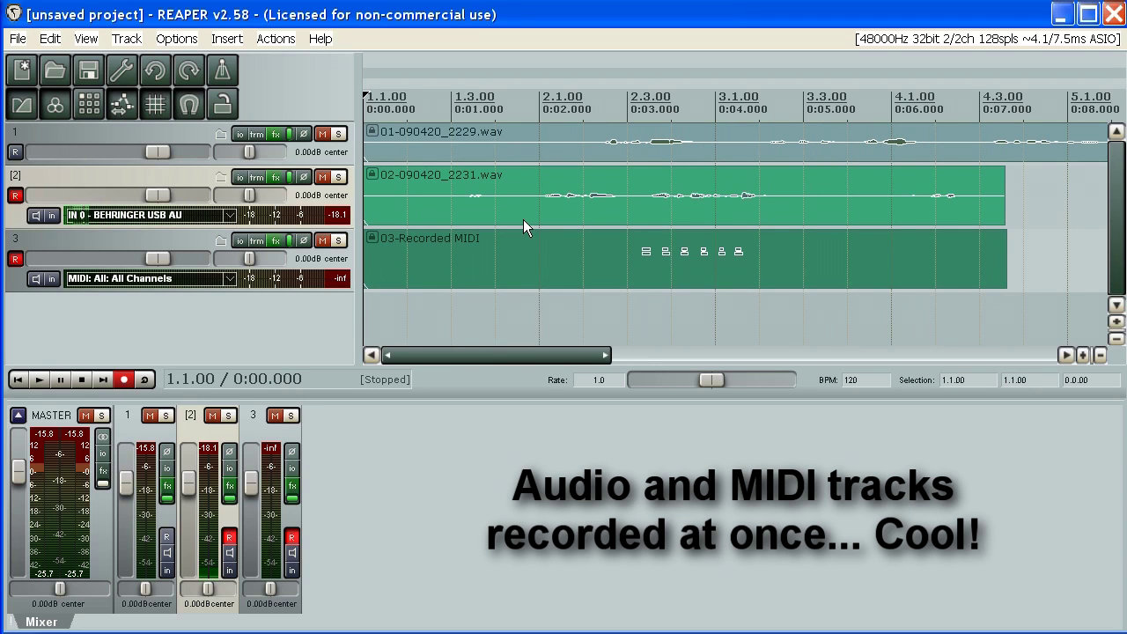
Open the 03-Recorded MIDI item on track 3 in the MIDI editor and reposition the editor window.
{"action": "left_click", "coordinate": [583, 257]}
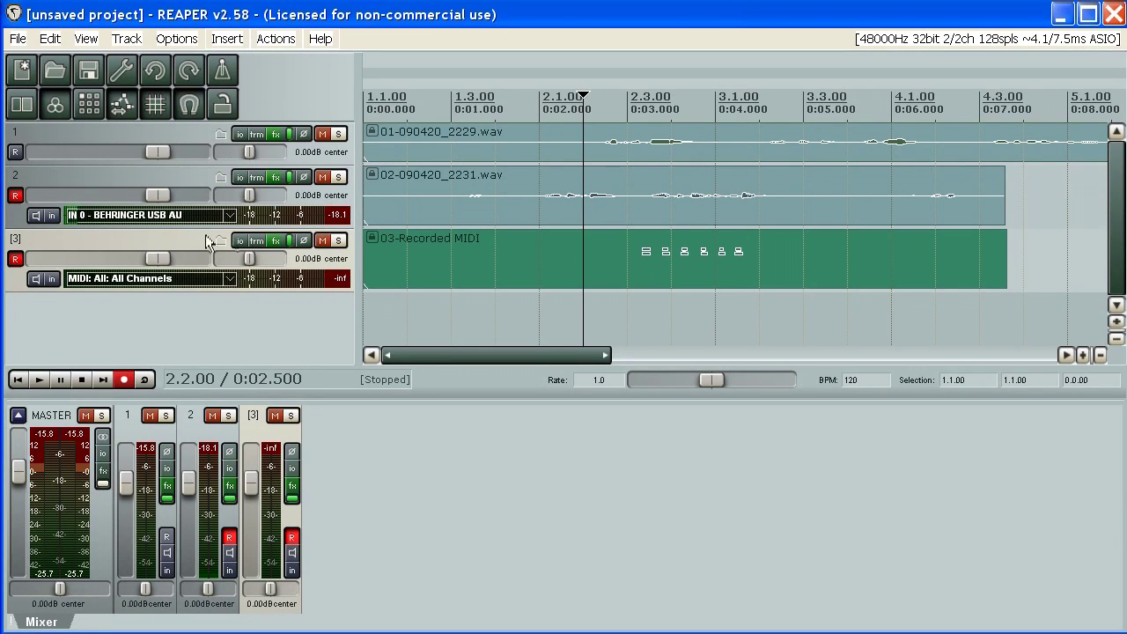
{"action": "double_click", "coordinate": [529, 251]}
{"action": "left_click_drag", "start_coordinate": [531, 71], "coordinate": [602, 50]}
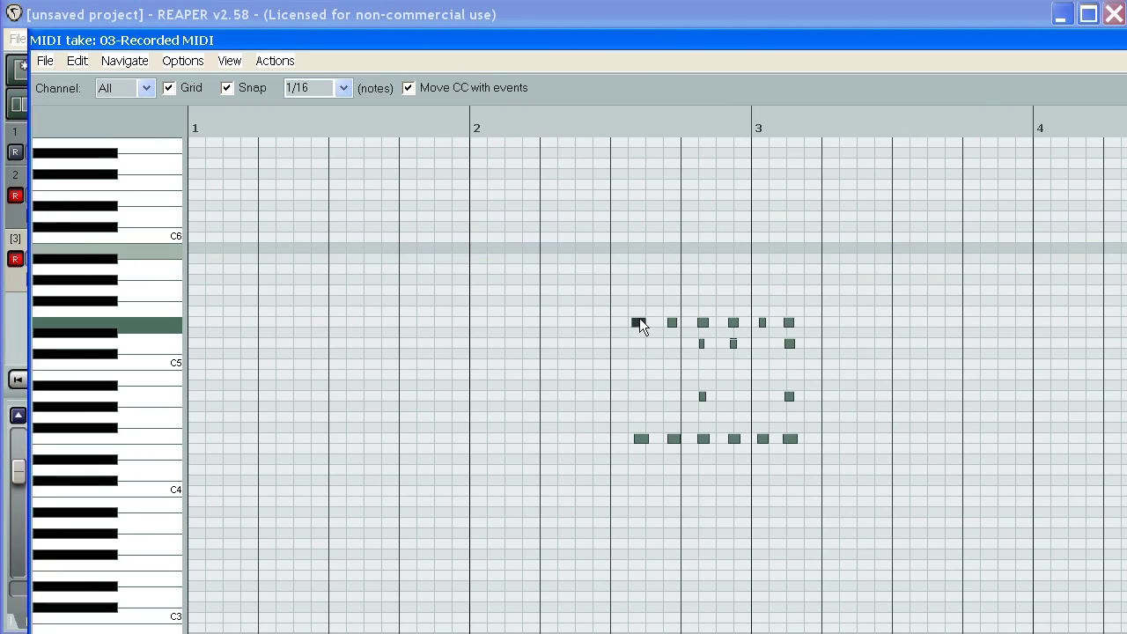
Quantize the 03-Recorded MIDI notes with positions and lengths both set to a 1/16 grid.
{"action": "left_click", "coordinate": [638, 322]}
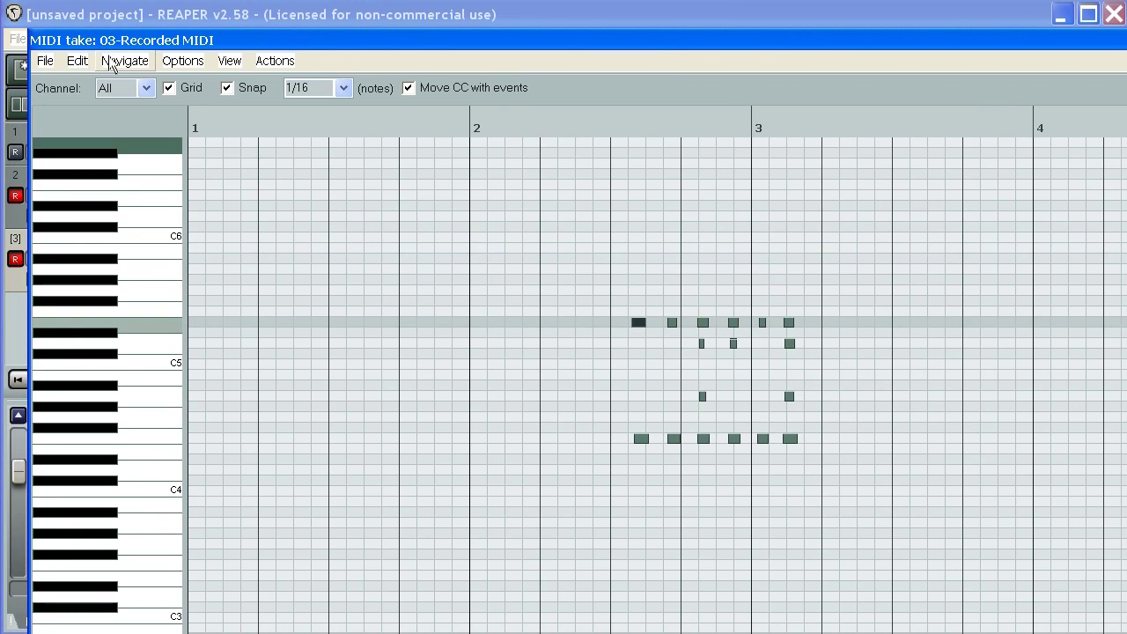
{"action": "left_click", "coordinate": [78, 61]}
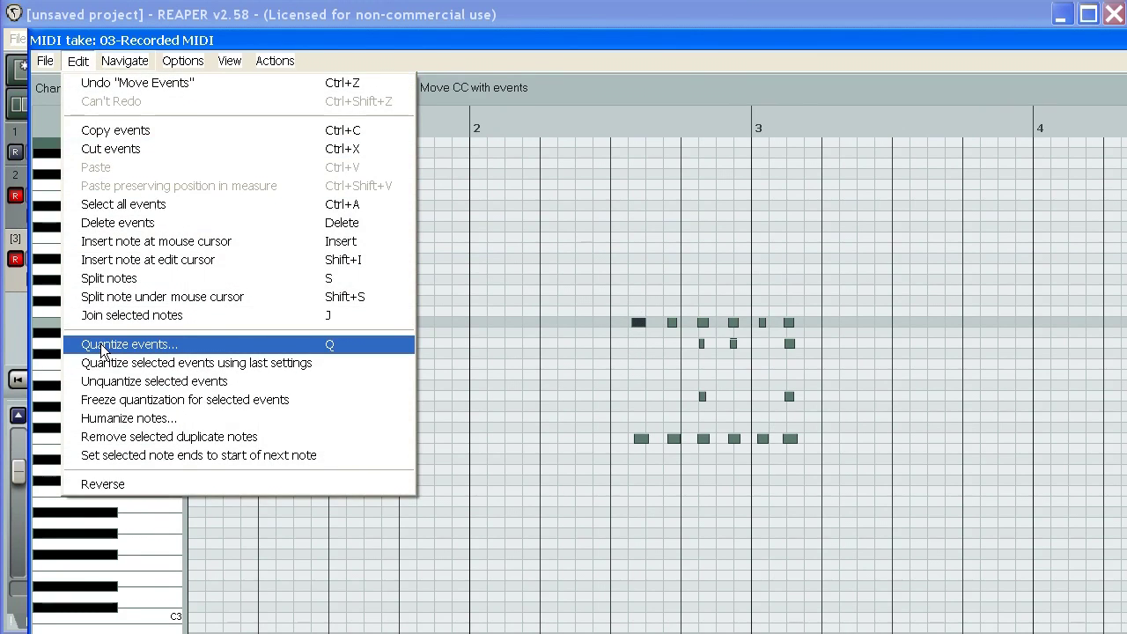
{"action": "left_click", "coordinate": [104, 344]}
{"action": "left_click_drag", "start_coordinate": [692, 308], "coordinate": [317, 288]}
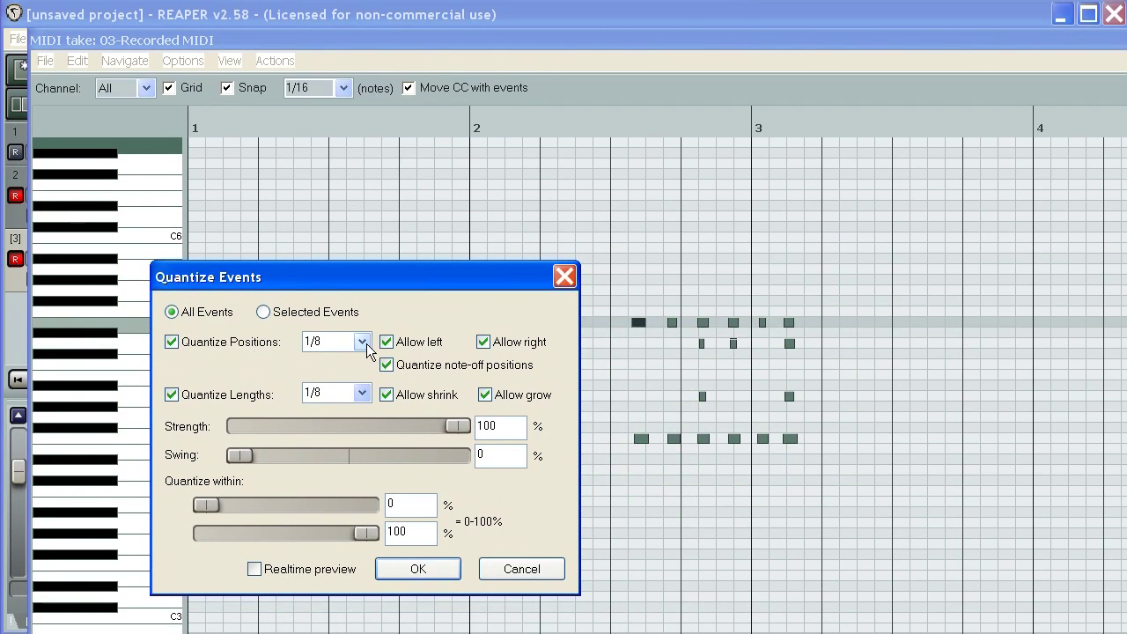
{"action": "left_click", "coordinate": [362, 342]}
{"action": "left_click", "coordinate": [333, 424]}
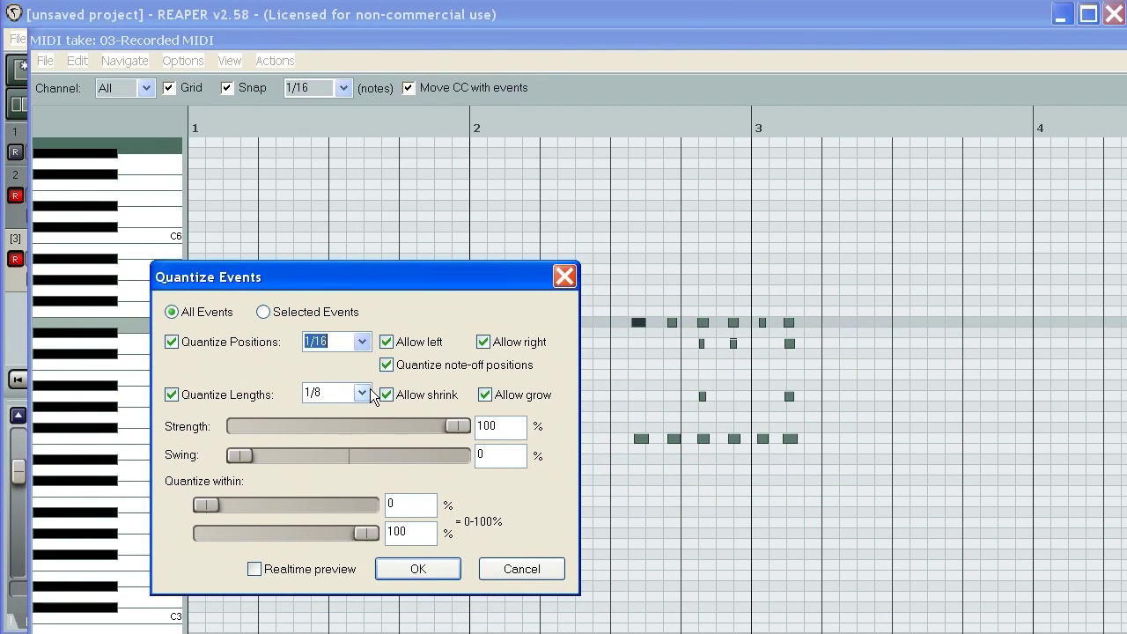
{"action": "left_click", "coordinate": [362, 395]}
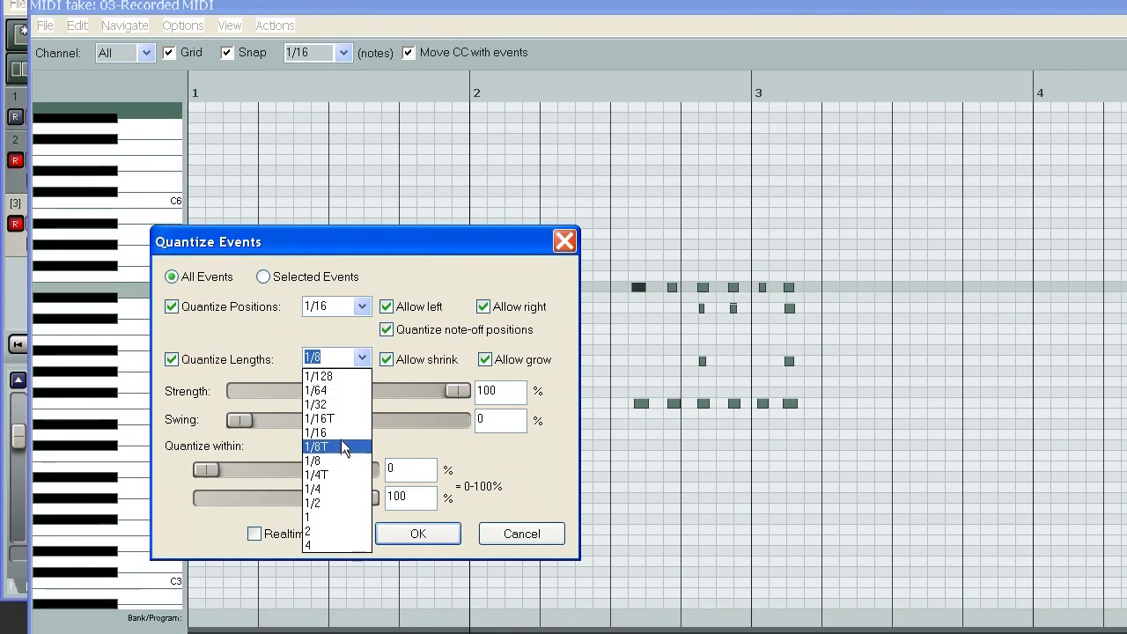
{"action": "left_click", "coordinate": [342, 471]}
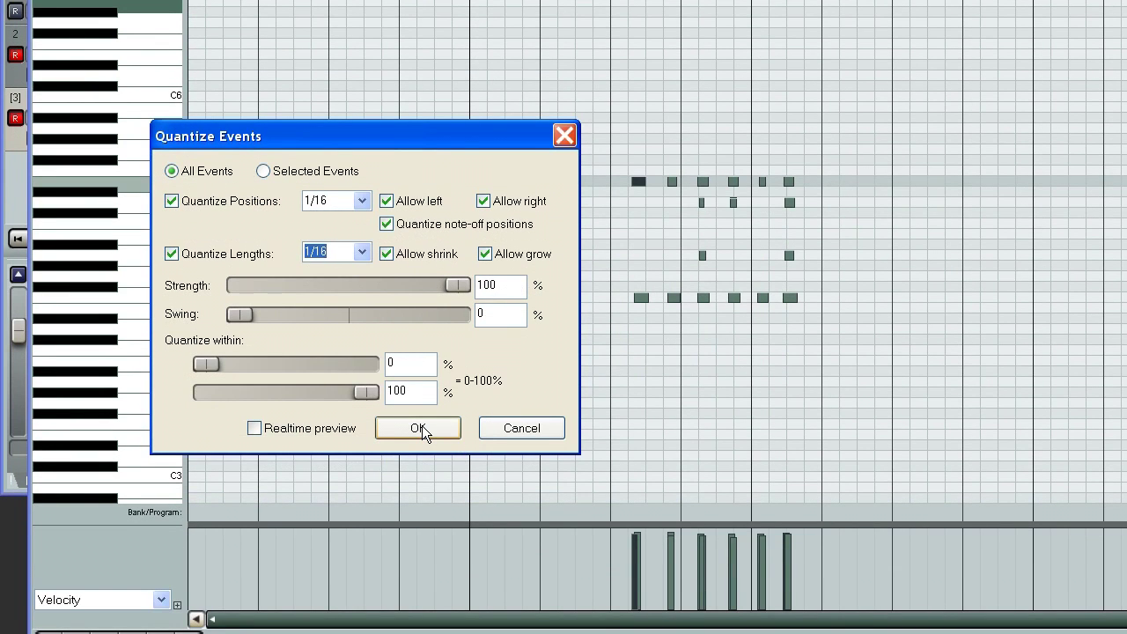
{"action": "left_click", "coordinate": [422, 428]}
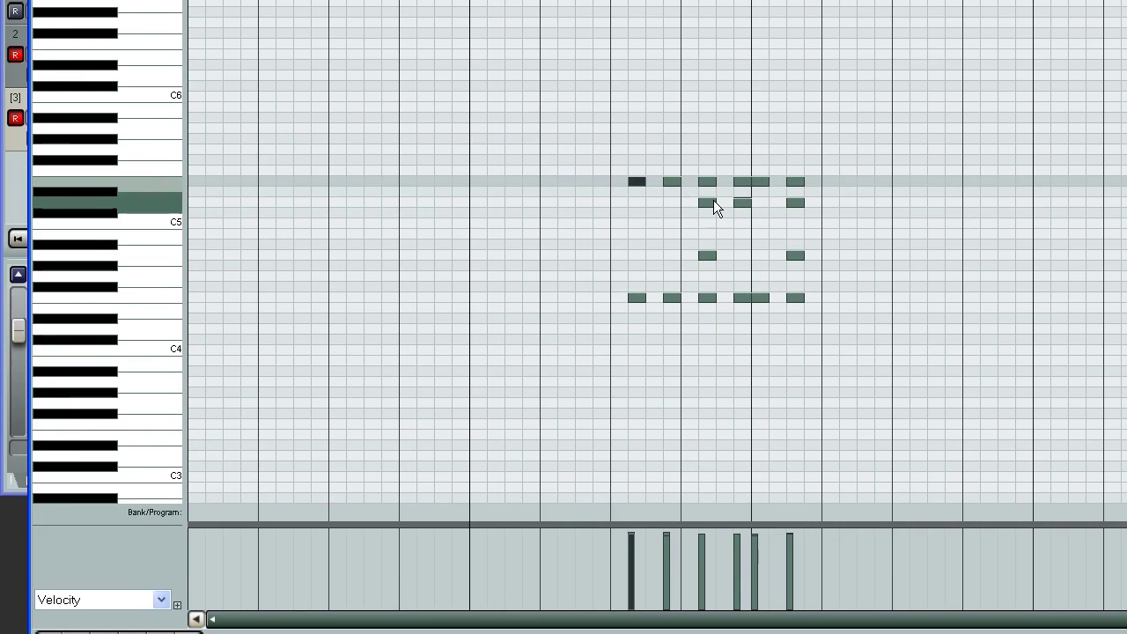
Move the second-row note one sixteenth earlier and drag another note down to a lower pitch.
{"action": "left_click_drag", "start_coordinate": [711, 204], "coordinate": [693, 204]}
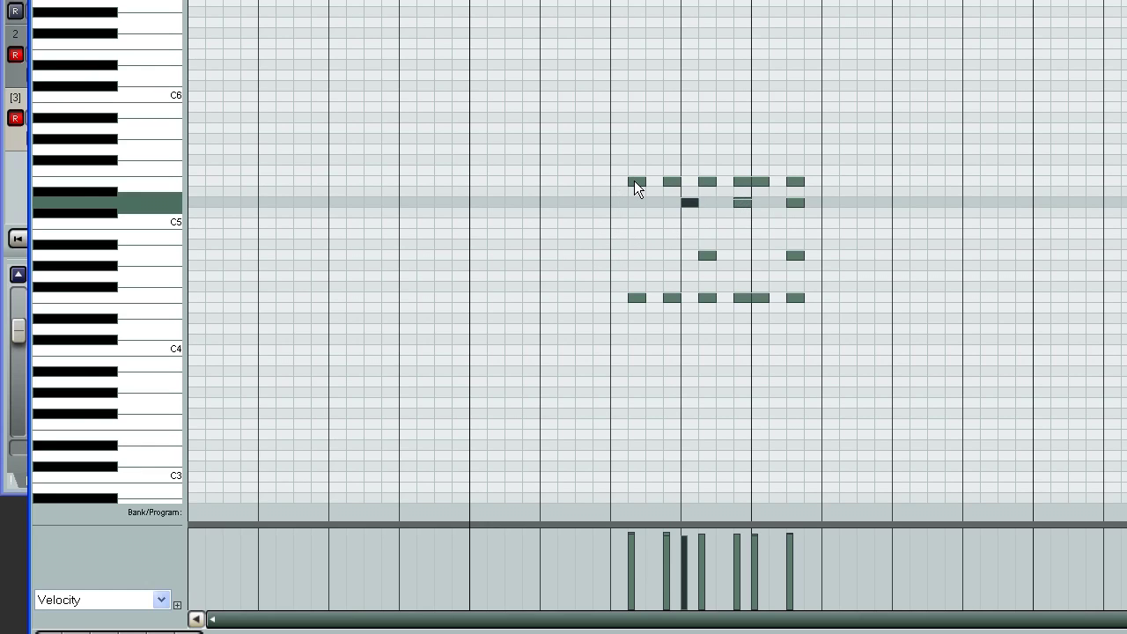
{"action": "left_click_drag", "start_coordinate": [634, 182], "coordinate": [636, 220]}
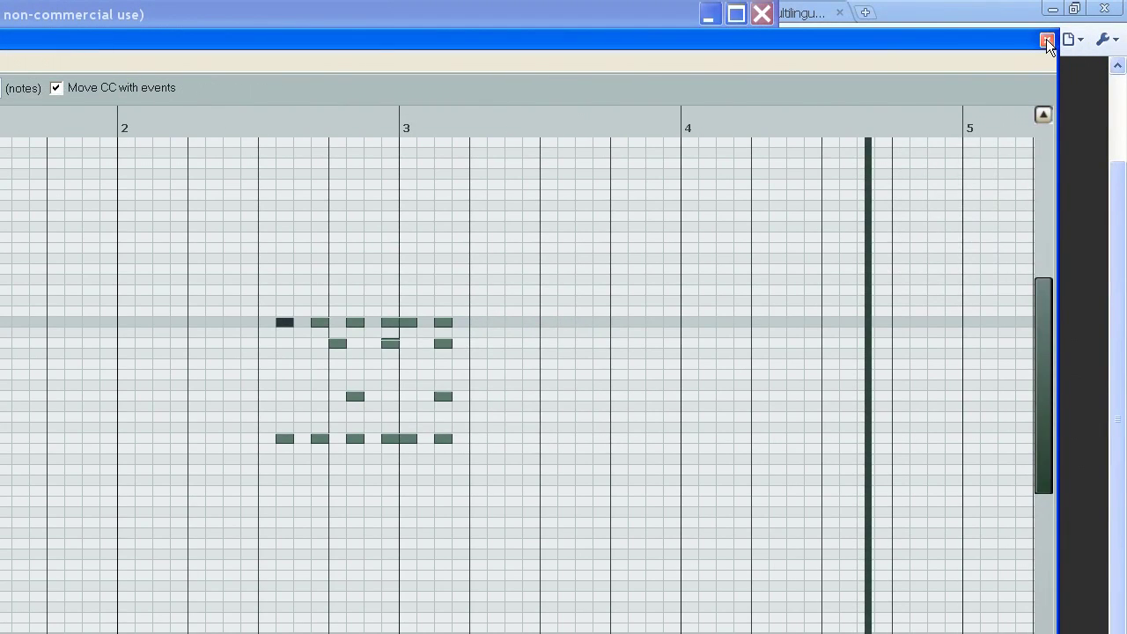
Close the MIDI editor to return to the arrange view with the edited 03-Recorded MIDI item.
{"action": "left_click", "coordinate": [1046, 39]}
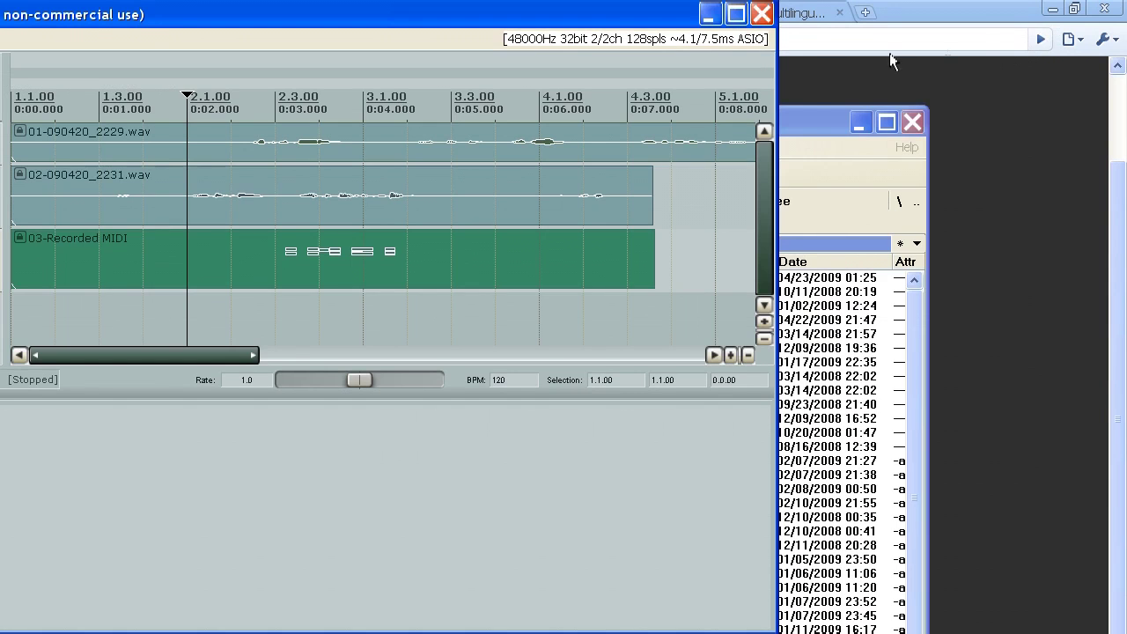